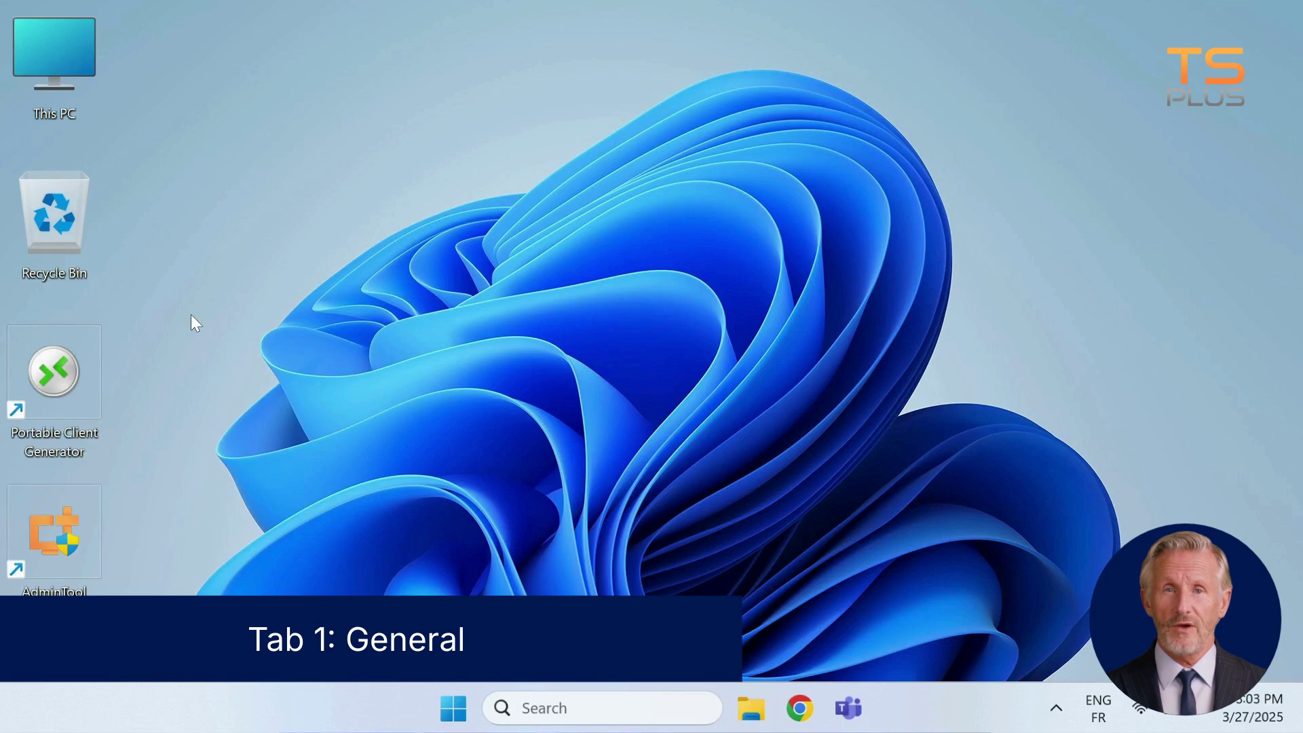
Launch the portable client generator from the desktop, then close it again
{"action": "left_click", "coordinate": [60, 377]}
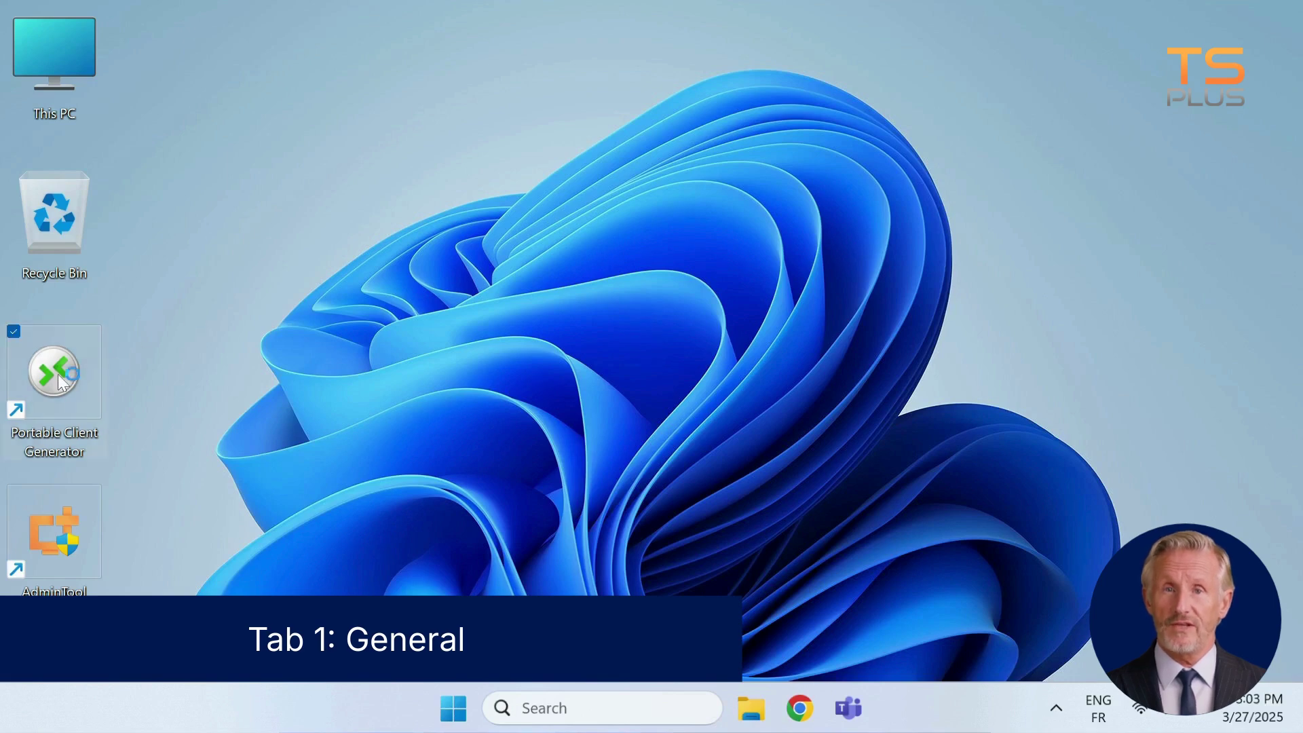
{"action": "double_click", "coordinate": [58, 373]}
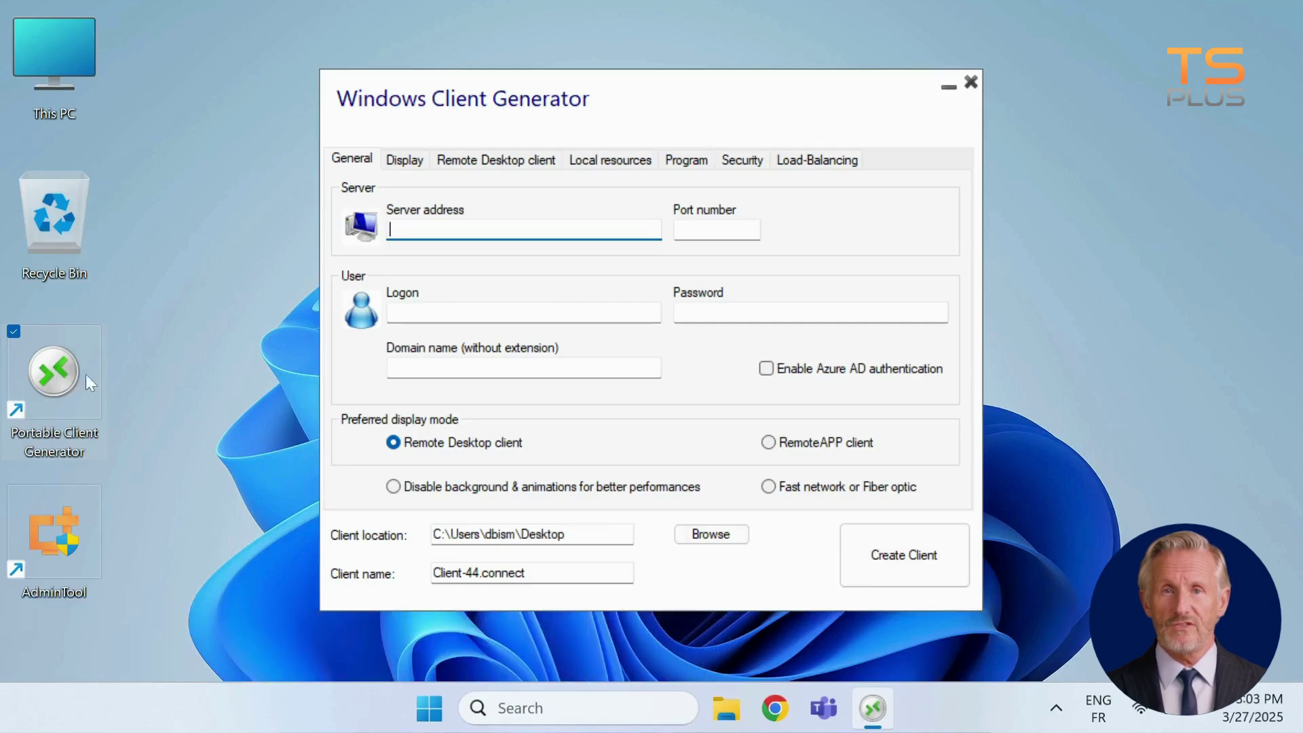
{"action": "left_click", "coordinate": [971, 82]}
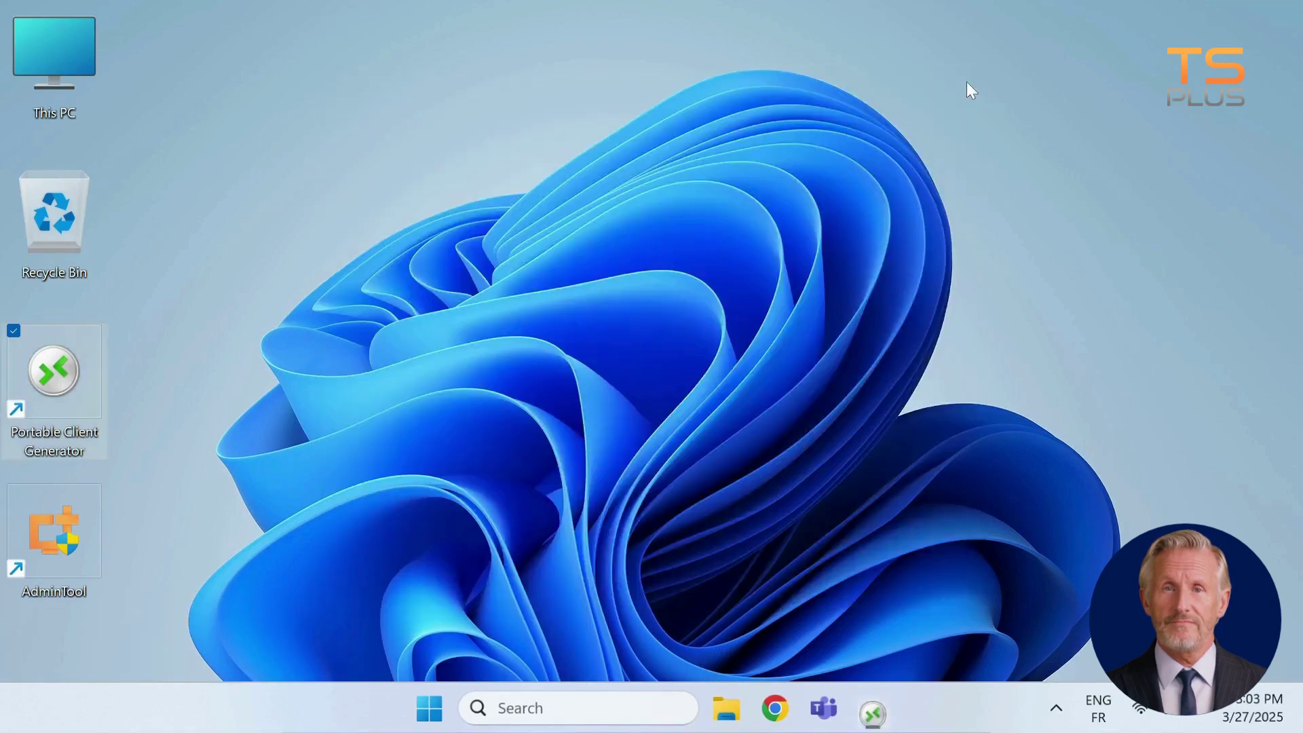
Start the Client Generator from AdminTool's Sessions section and close the Administration Console
{"action": "double_click", "coordinate": [64, 524]}
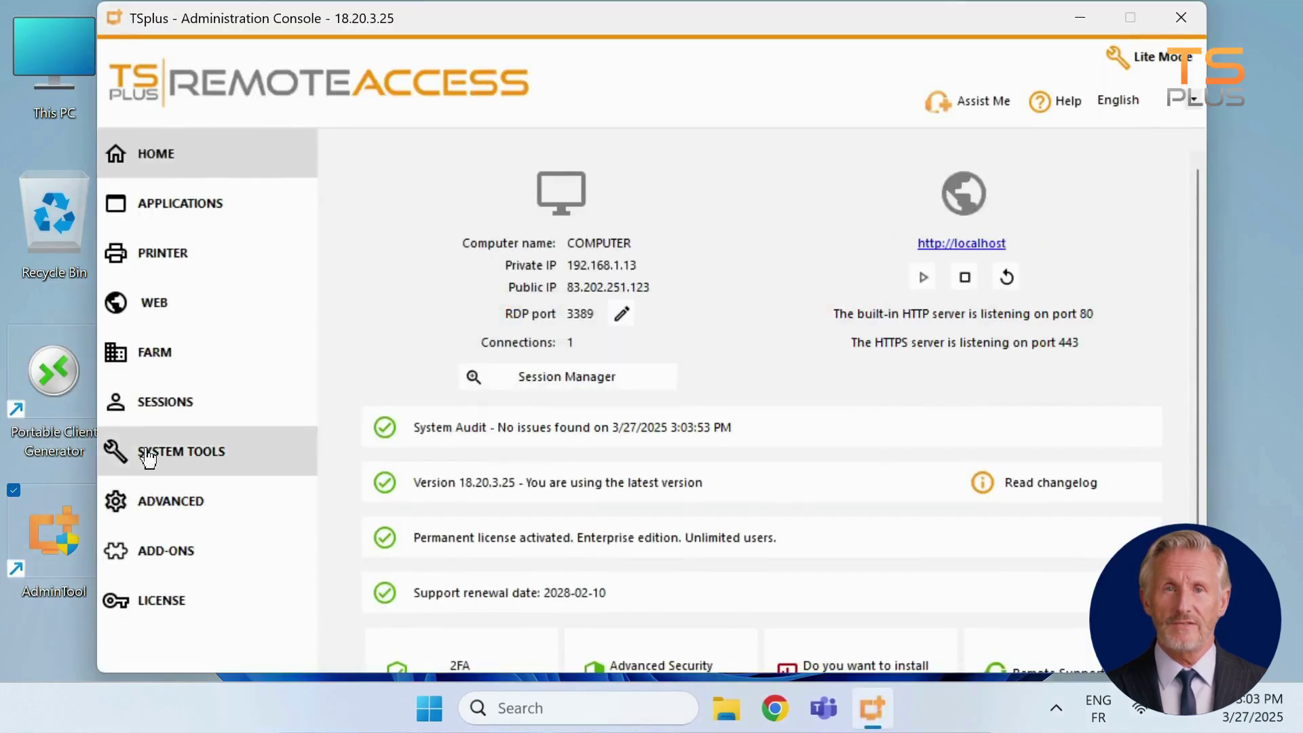
{"action": "left_click", "coordinate": [180, 407]}
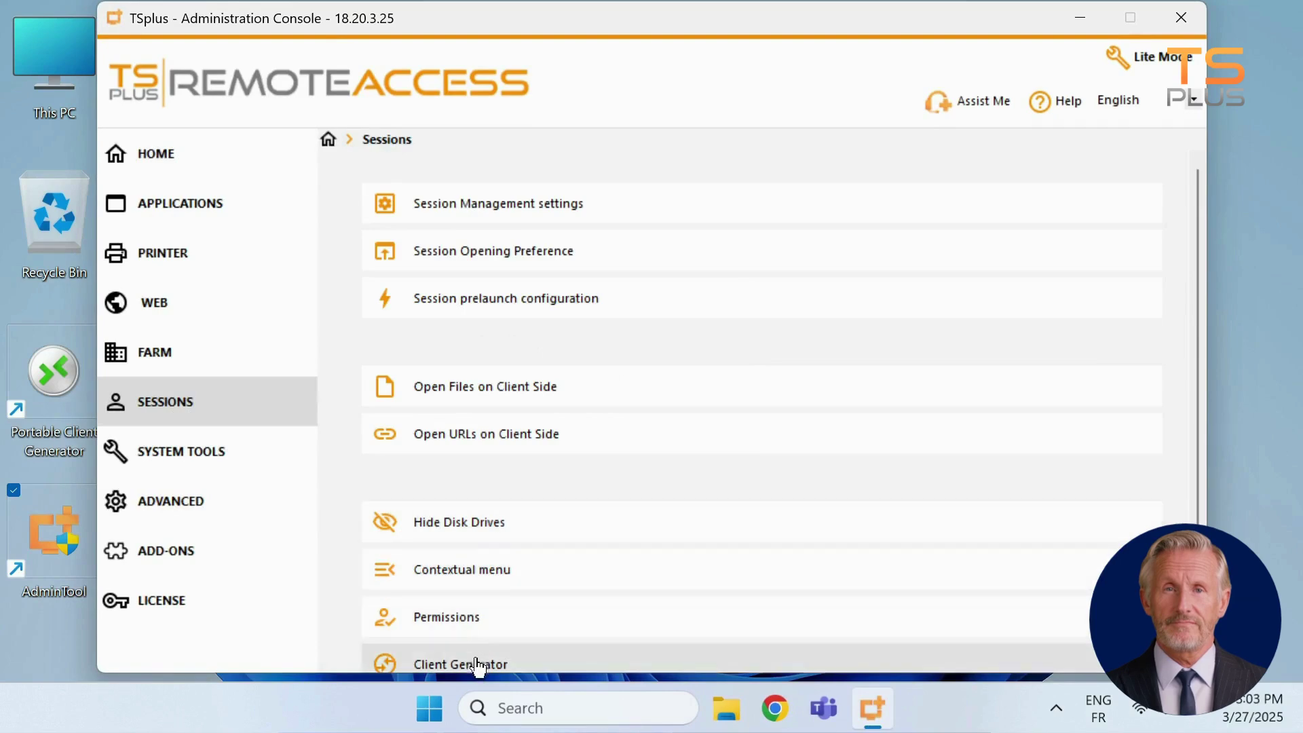
{"action": "left_click", "coordinate": [473, 663]}
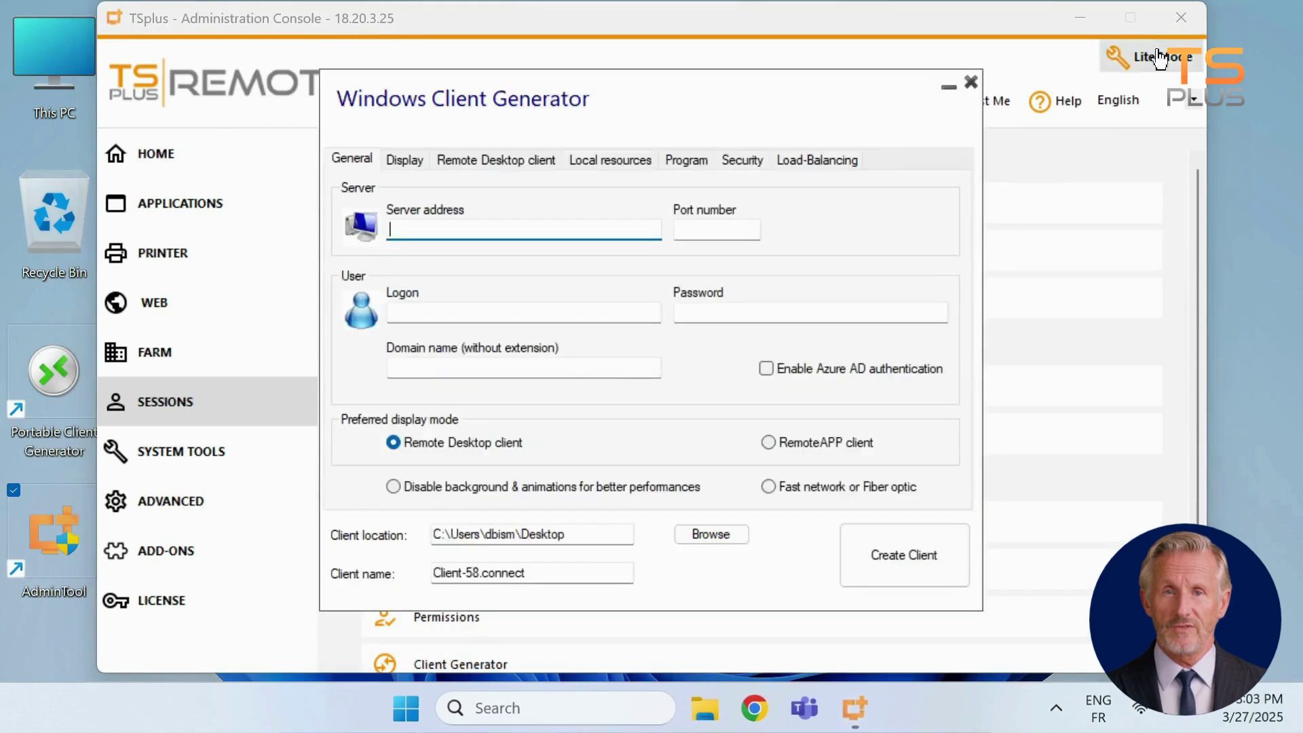
{"action": "left_click", "coordinate": [1181, 17]}
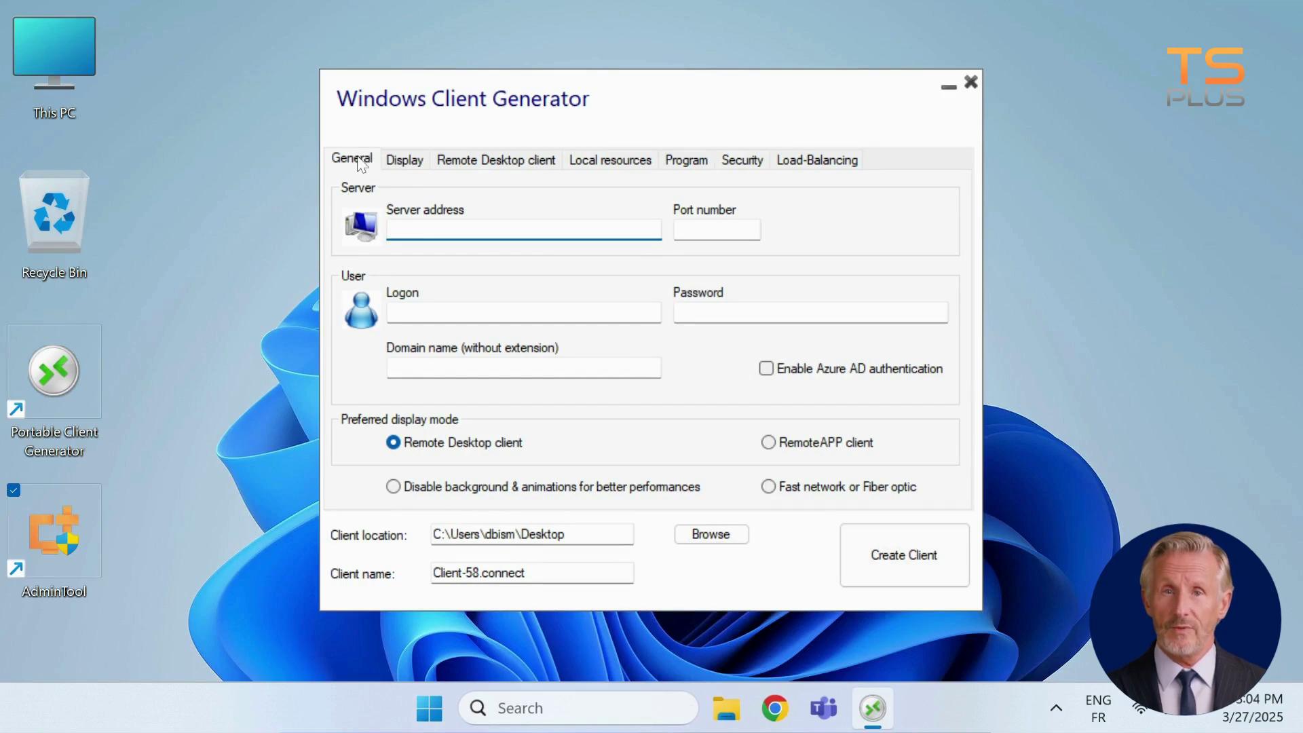
Enter server address 192.168.1.13 with port number 3389
{"action": "type", "text": "1"}
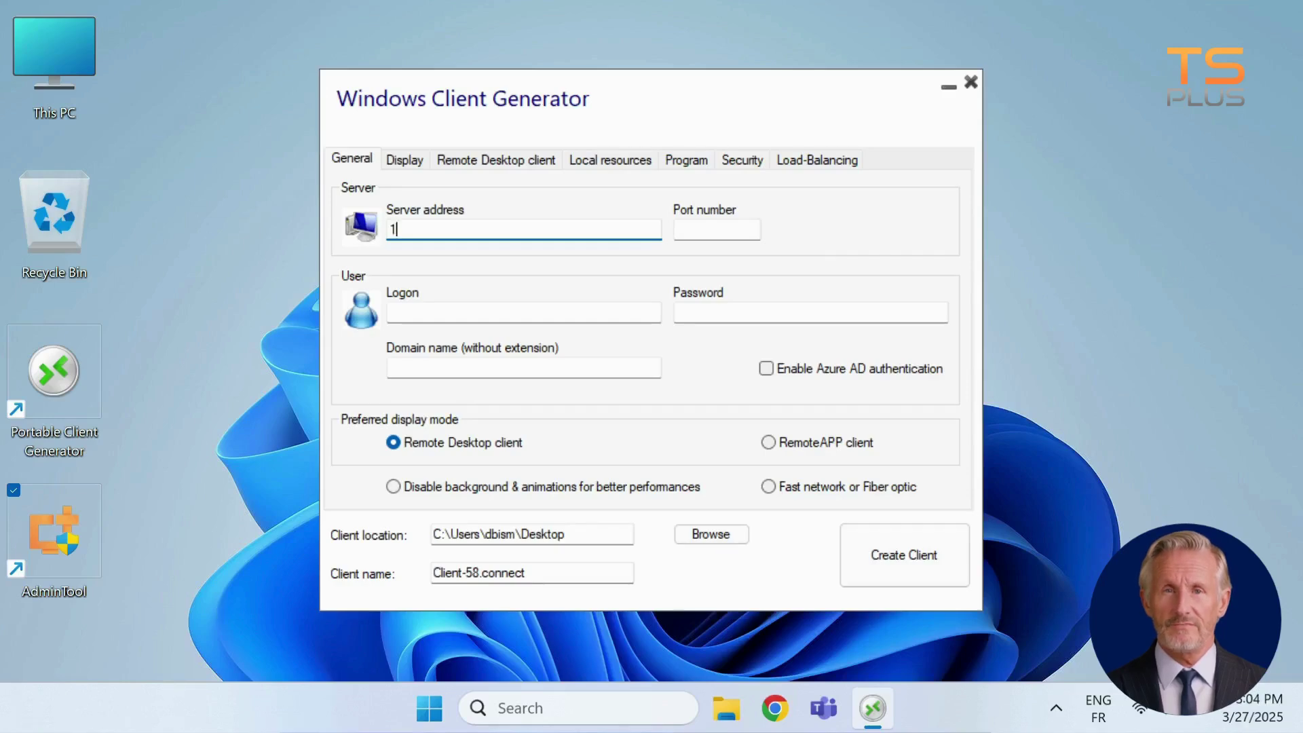
{"action": "type", "text": "92.168.1.13"}
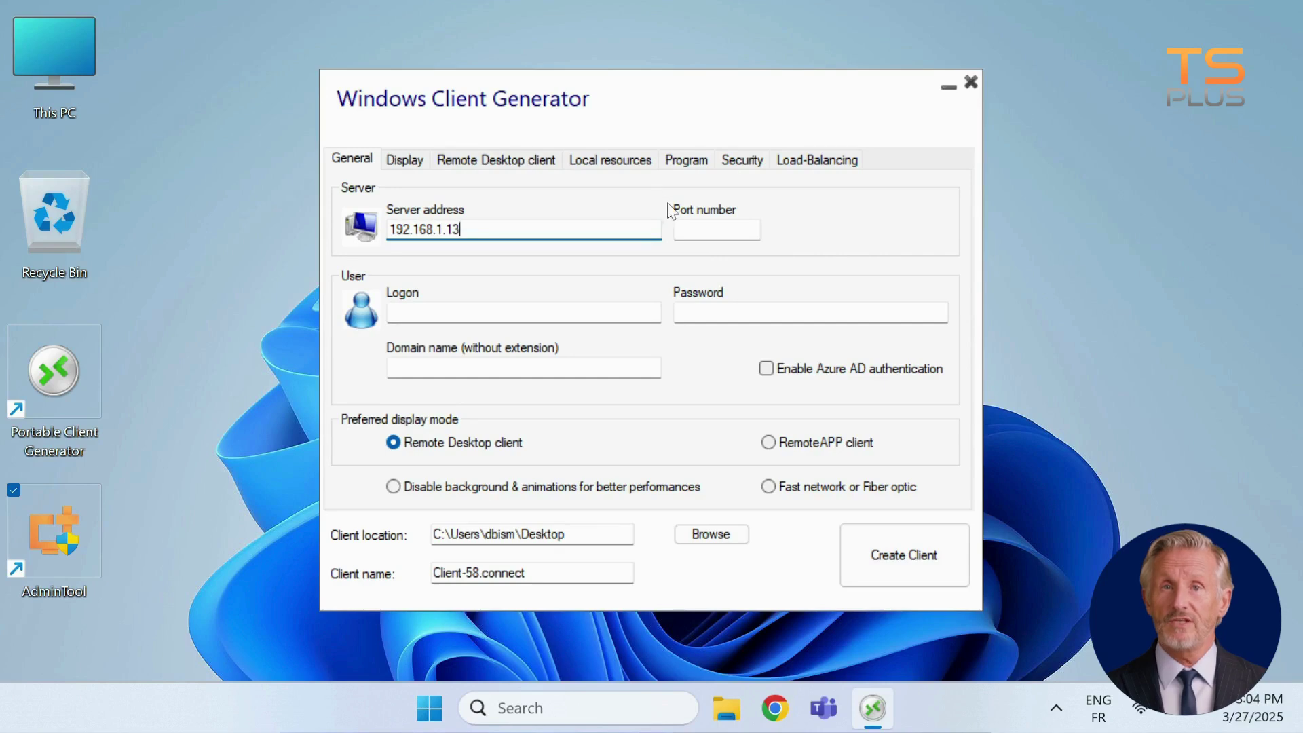
{"action": "key", "text": "Tab"}
{"action": "type", "text": "3389"}
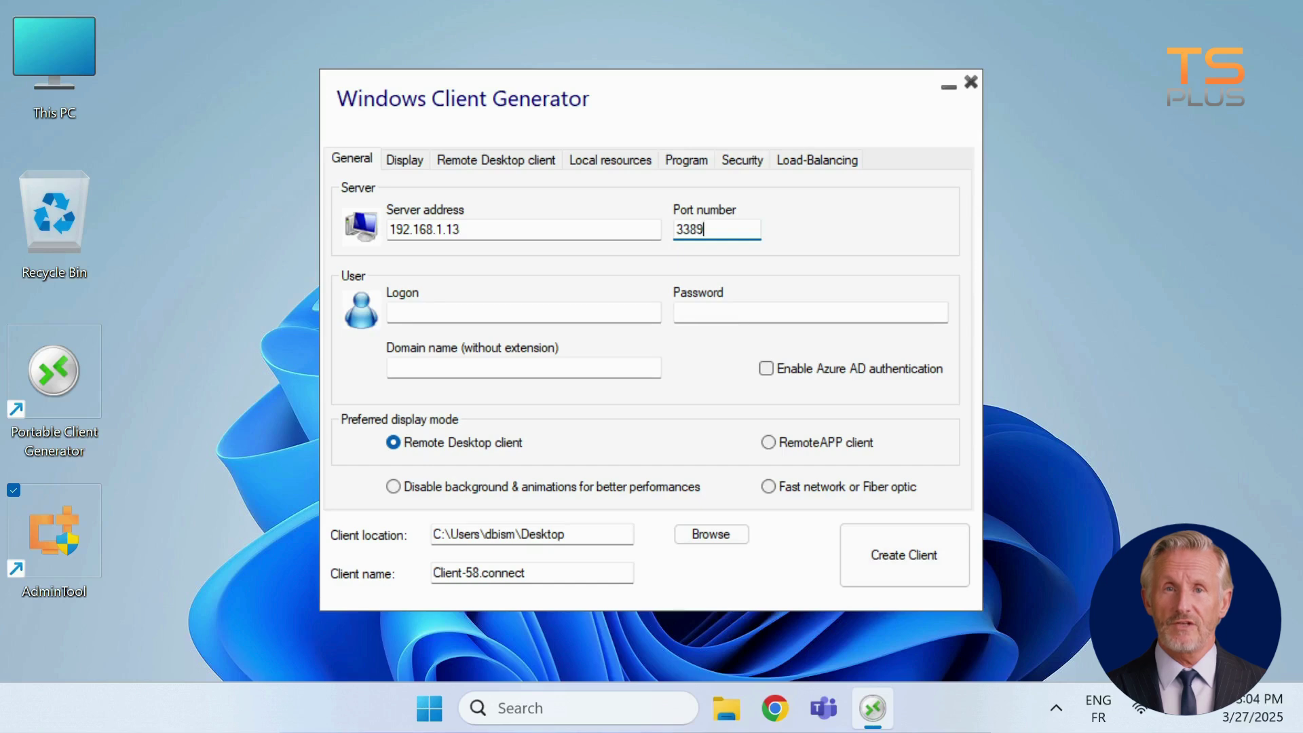
Fill in the user's logon name and password, then move to Domain name
{"action": "left_click", "coordinate": [527, 311]}
{"action": "type", "text": "John"}
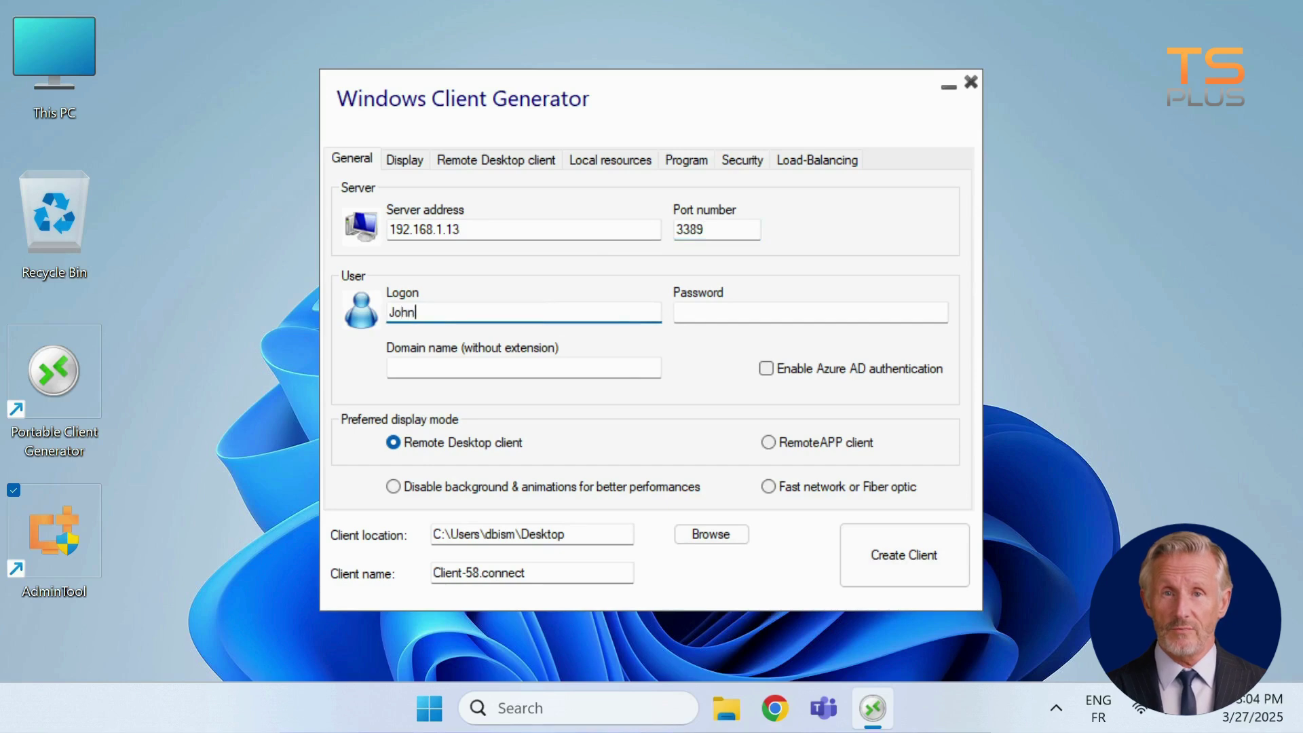
{"action": "key", "text": "Tab"}
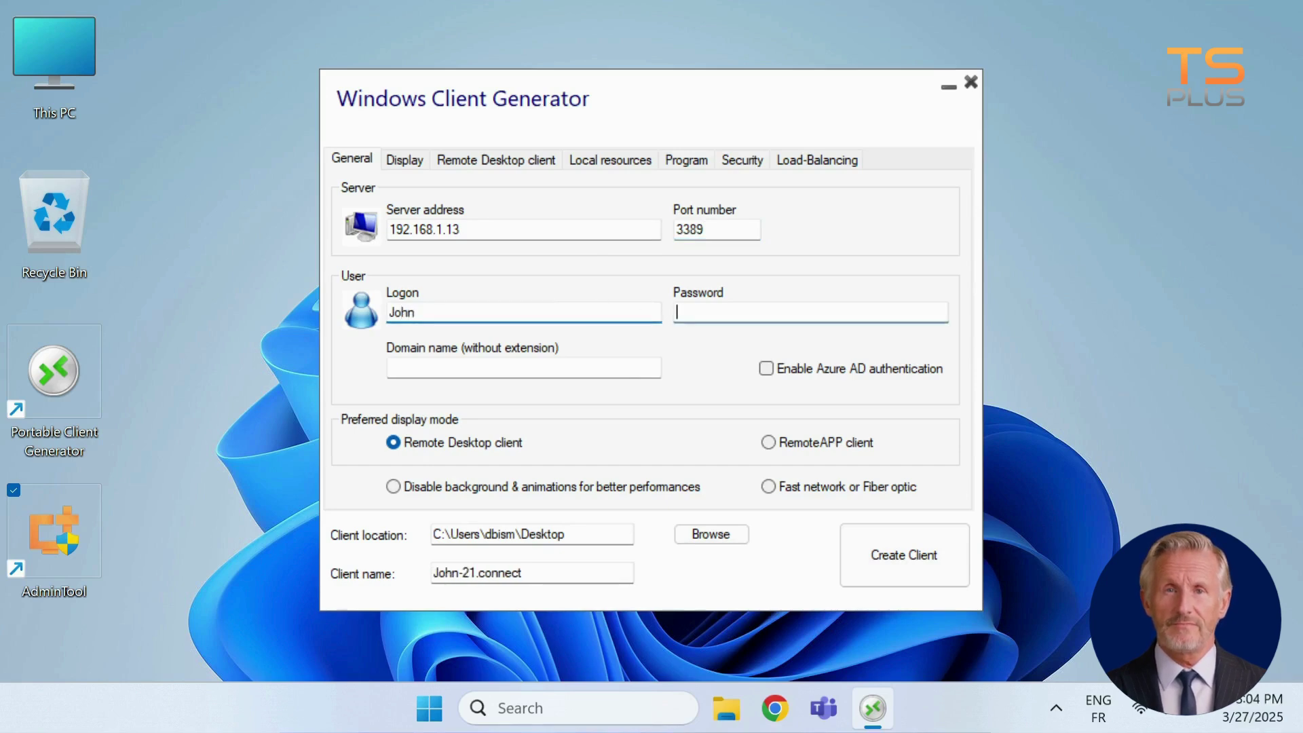
{"action": "type", "text": "12345678"}
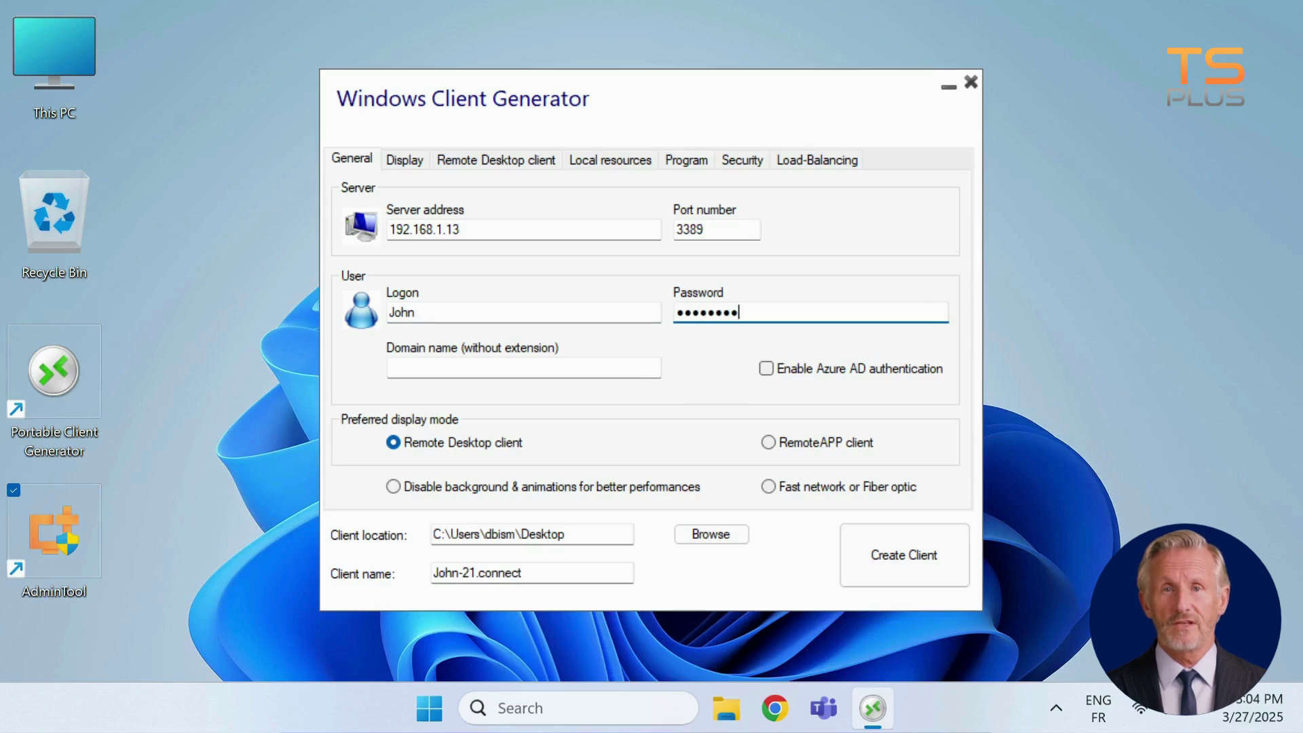
{"action": "left_click", "coordinate": [390, 367]}
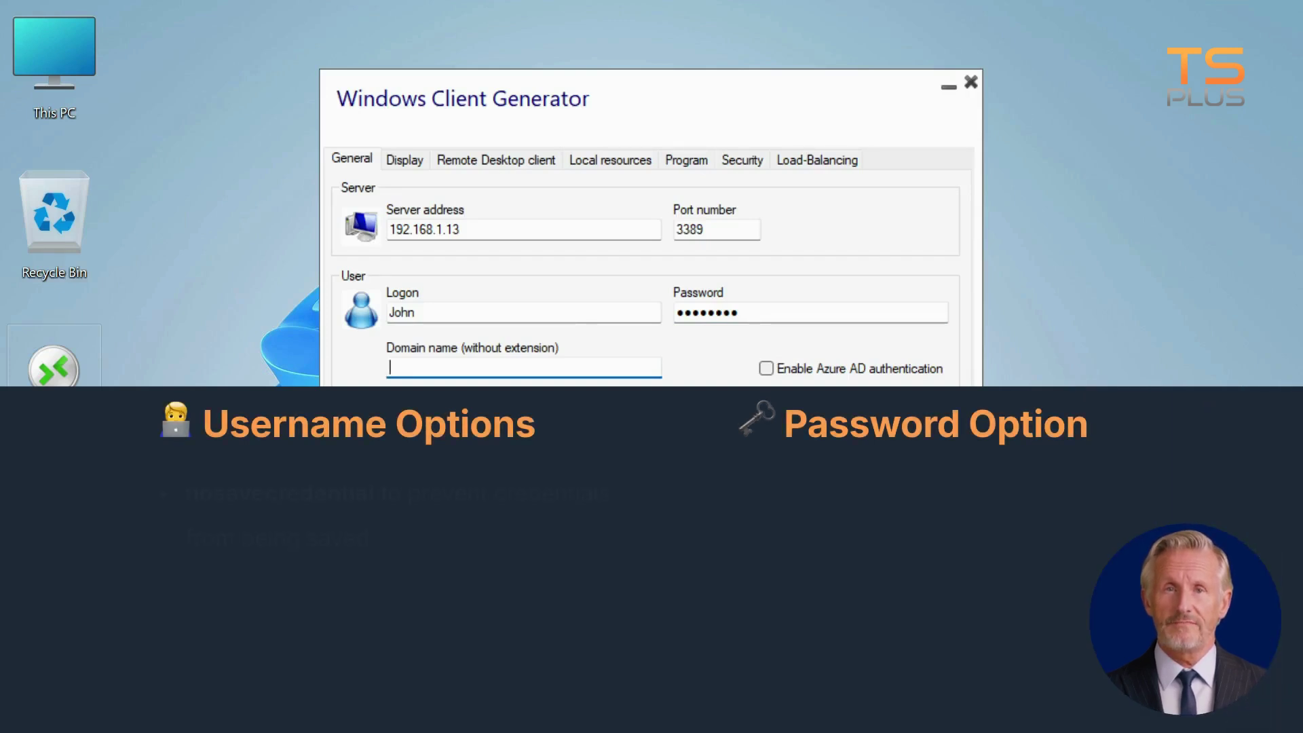
Try the logon values nosavecredential, *SSO, ** and %USERNAME% in turn
{"action": "left_click", "coordinate": [402, 312]}
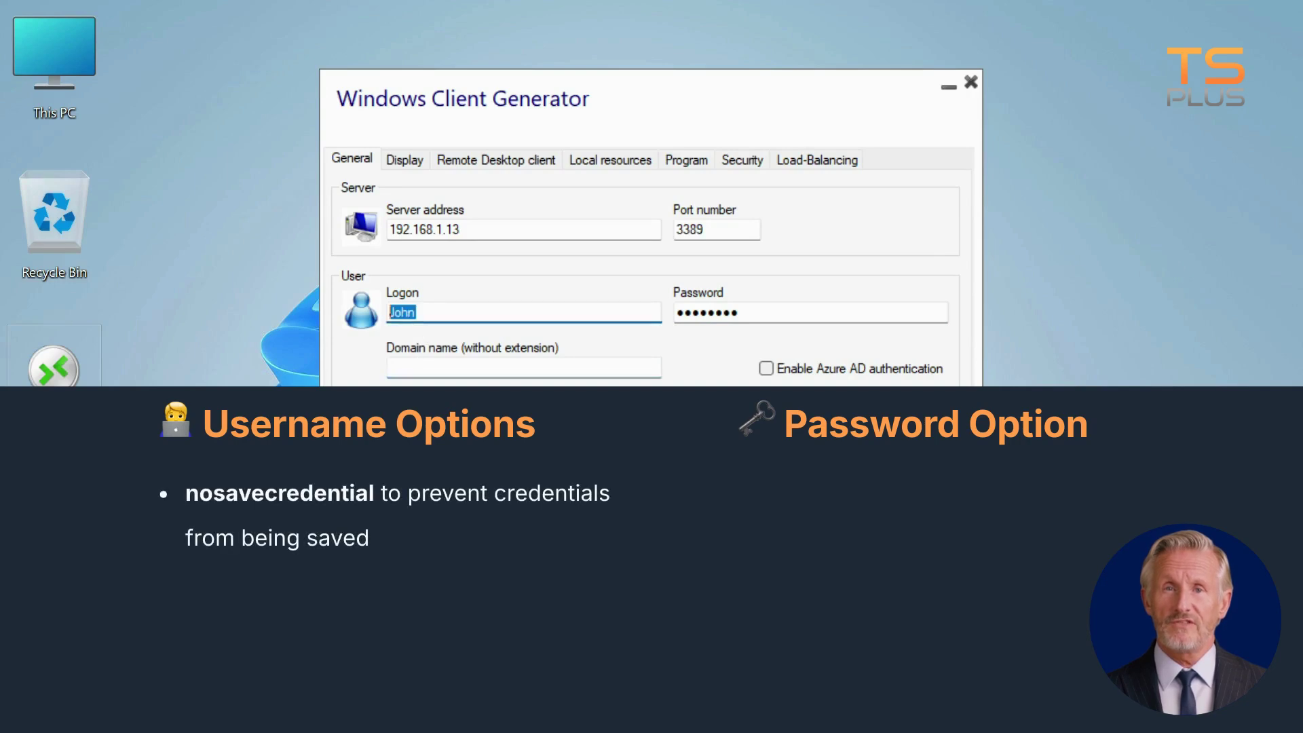
{"action": "type", "text": "nosavec"}
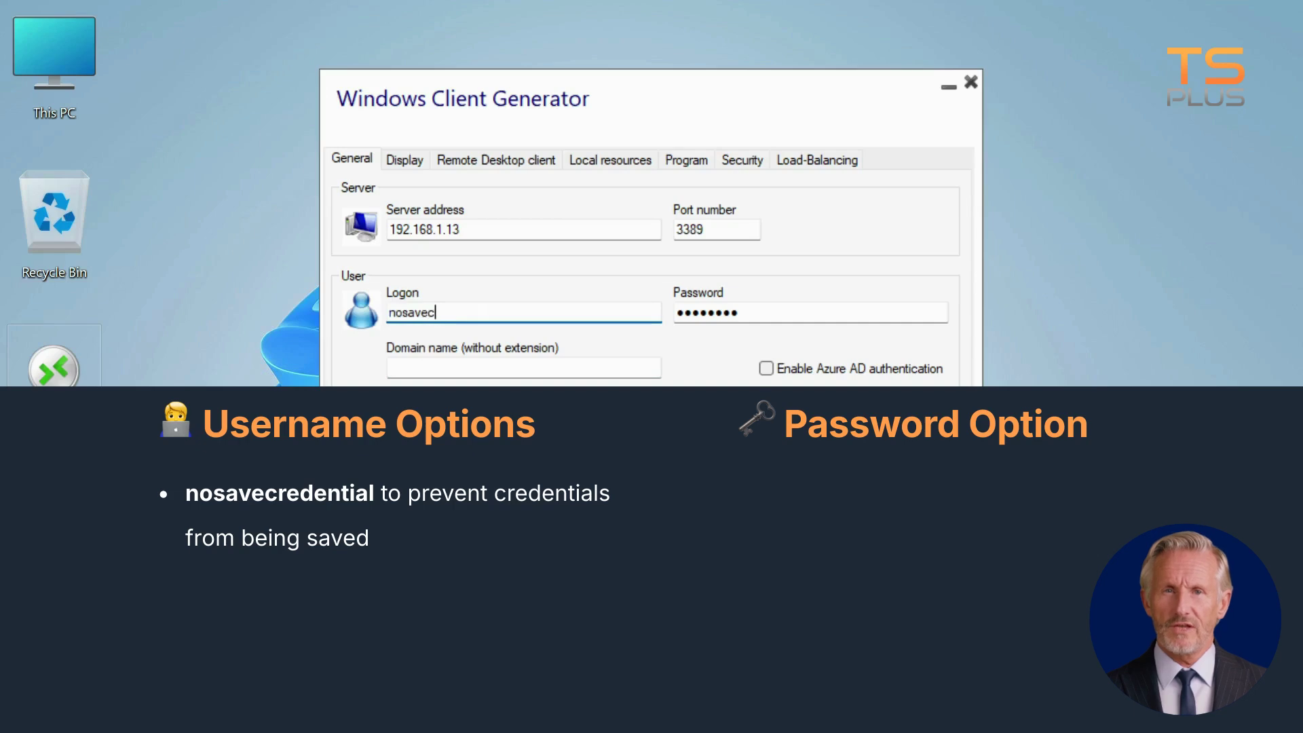
{"action": "type", "text": "redential"}
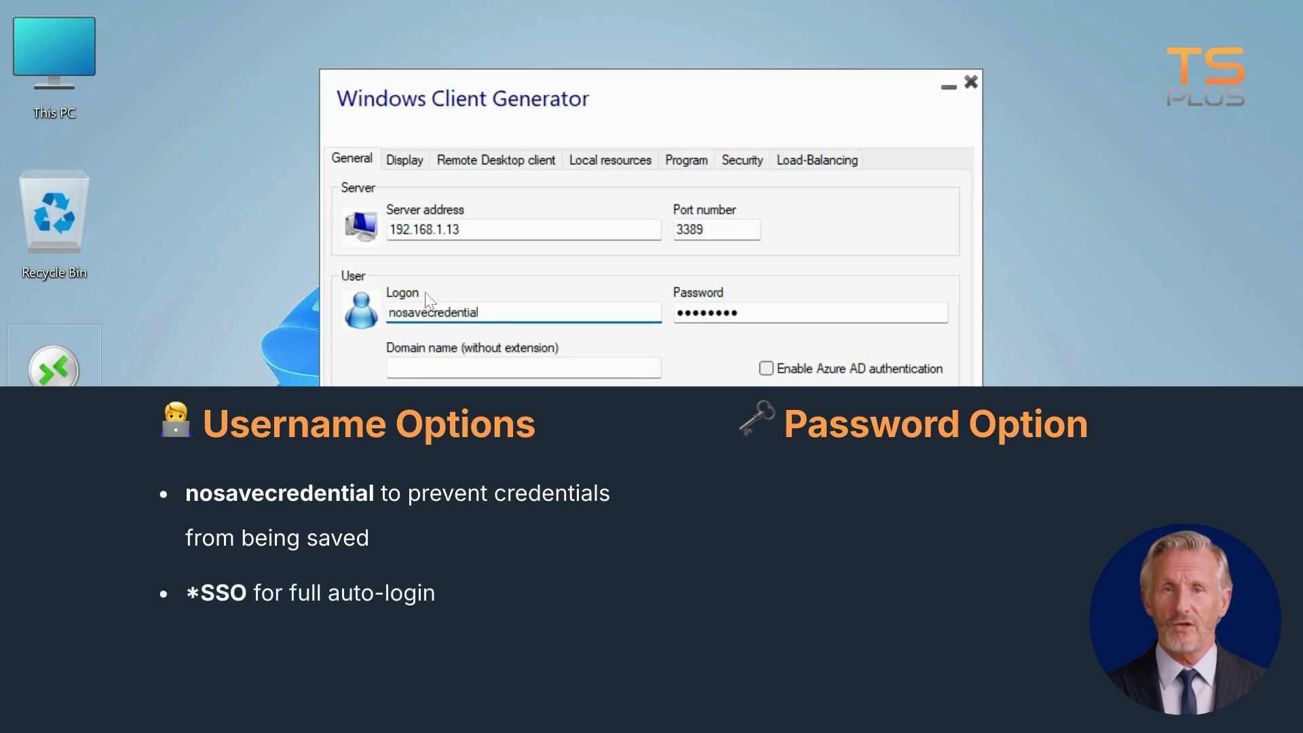
{"action": "left_click_drag", "start_coordinate": [480, 312], "coordinate": [283, 297]}
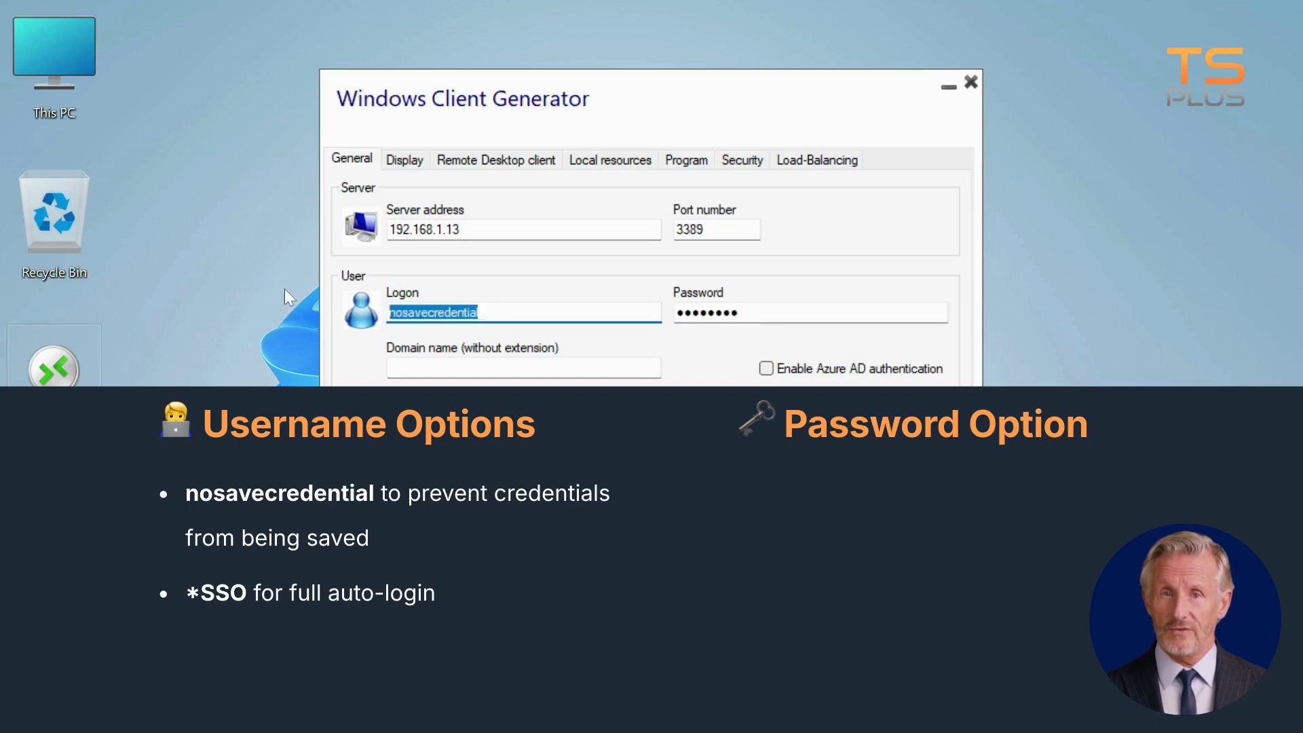
{"action": "type", "text": "*SSO"}
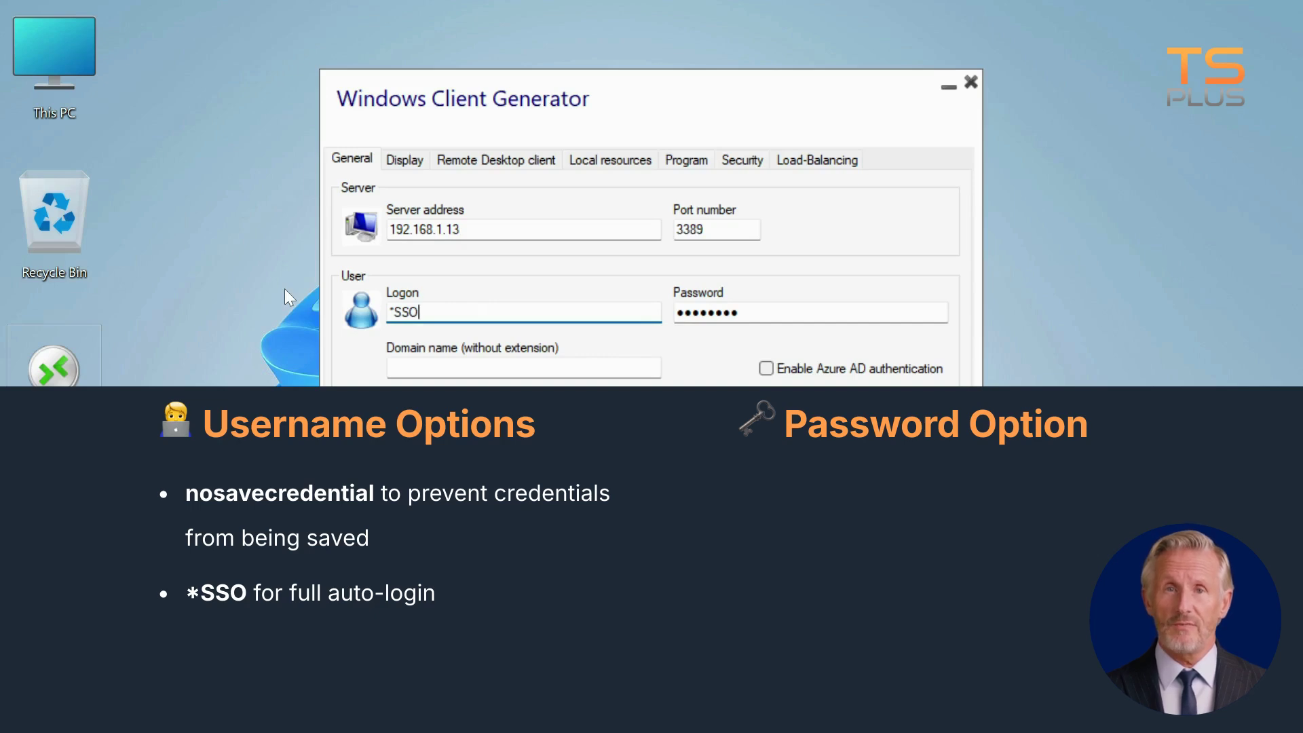
{"action": "left_click_drag", "start_coordinate": [439, 312], "coordinate": [388, 312]}
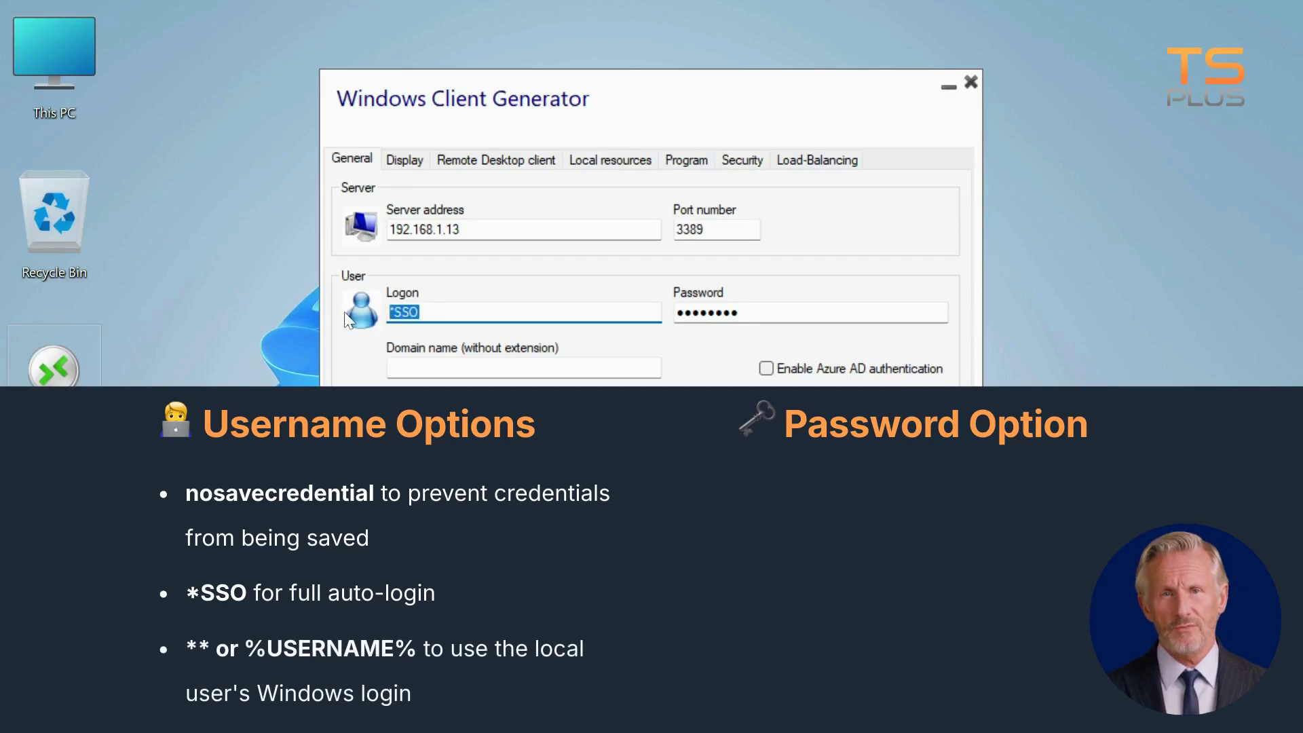
{"action": "type", "text": "**"}
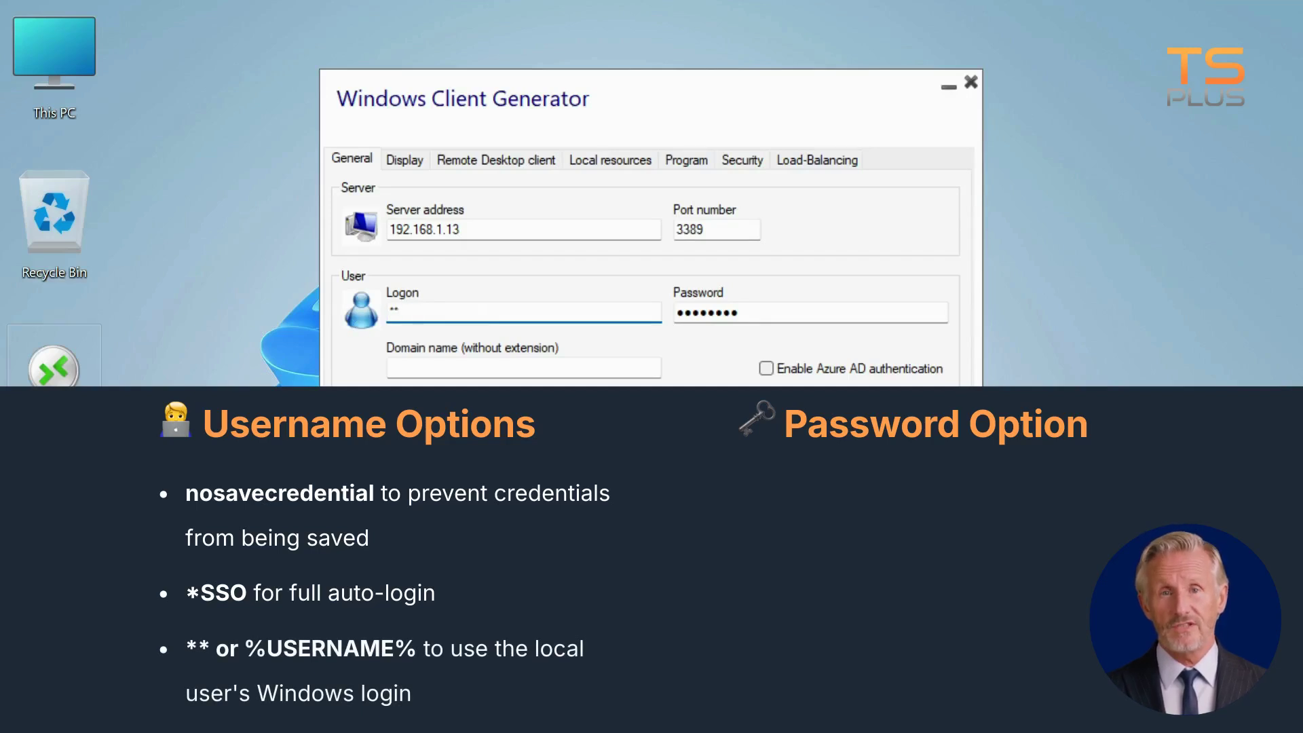
{"action": "key", "text": "shift+Home"}
{"action": "type", "text": "%"}
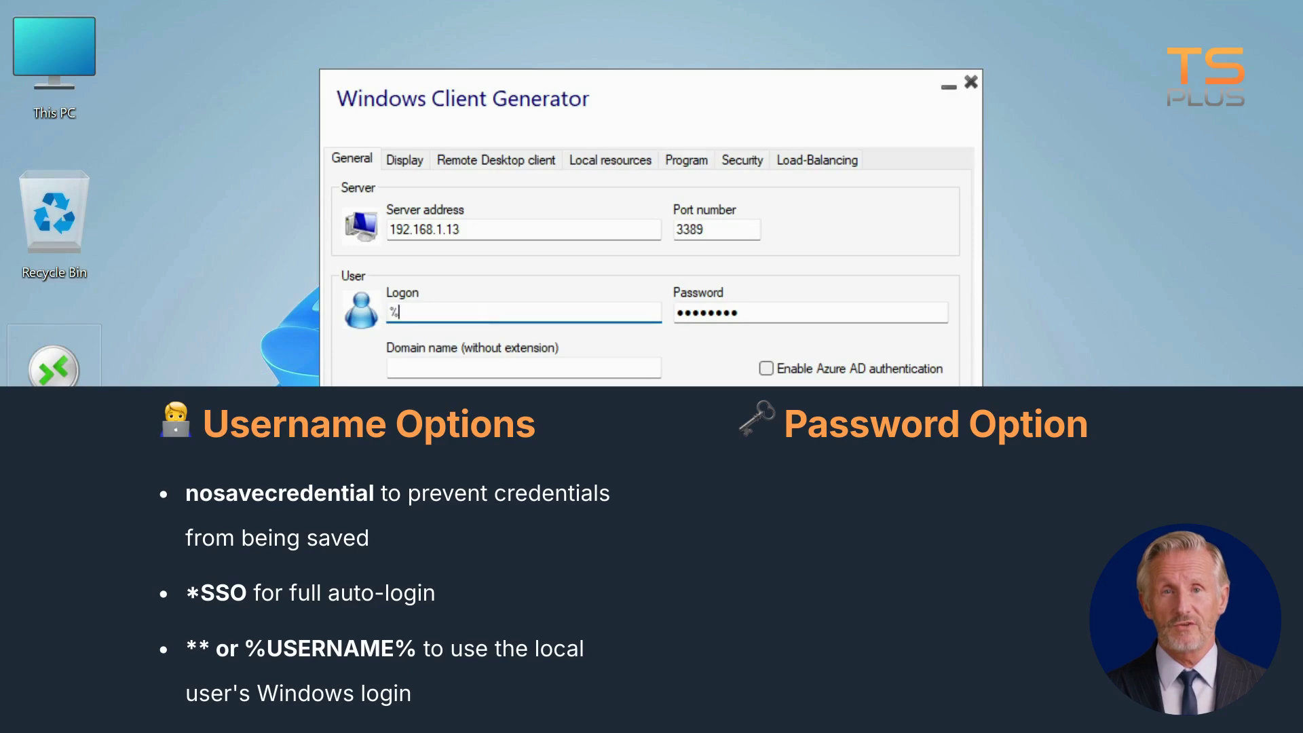
{"action": "type", "text": "USERNAME%"}
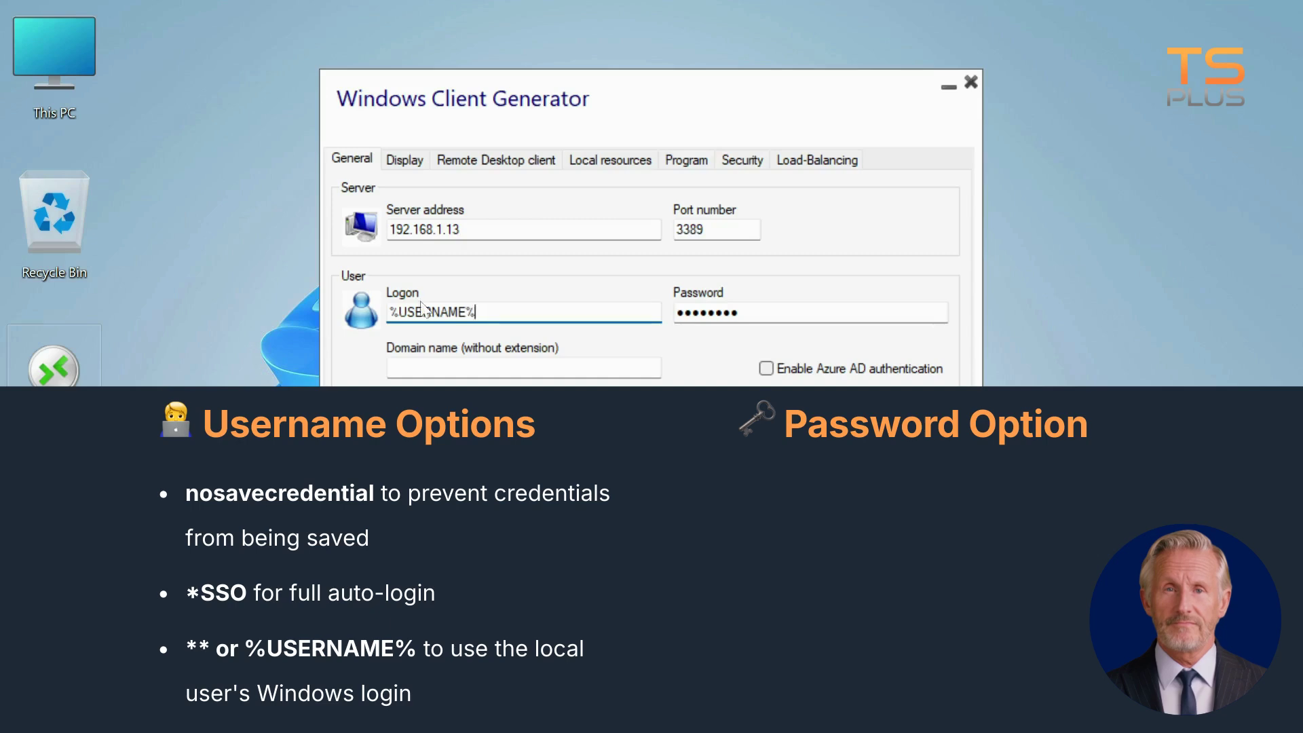
{"action": "key", "text": "shift+Home"}
{"action": "key", "text": "BackSpace"}
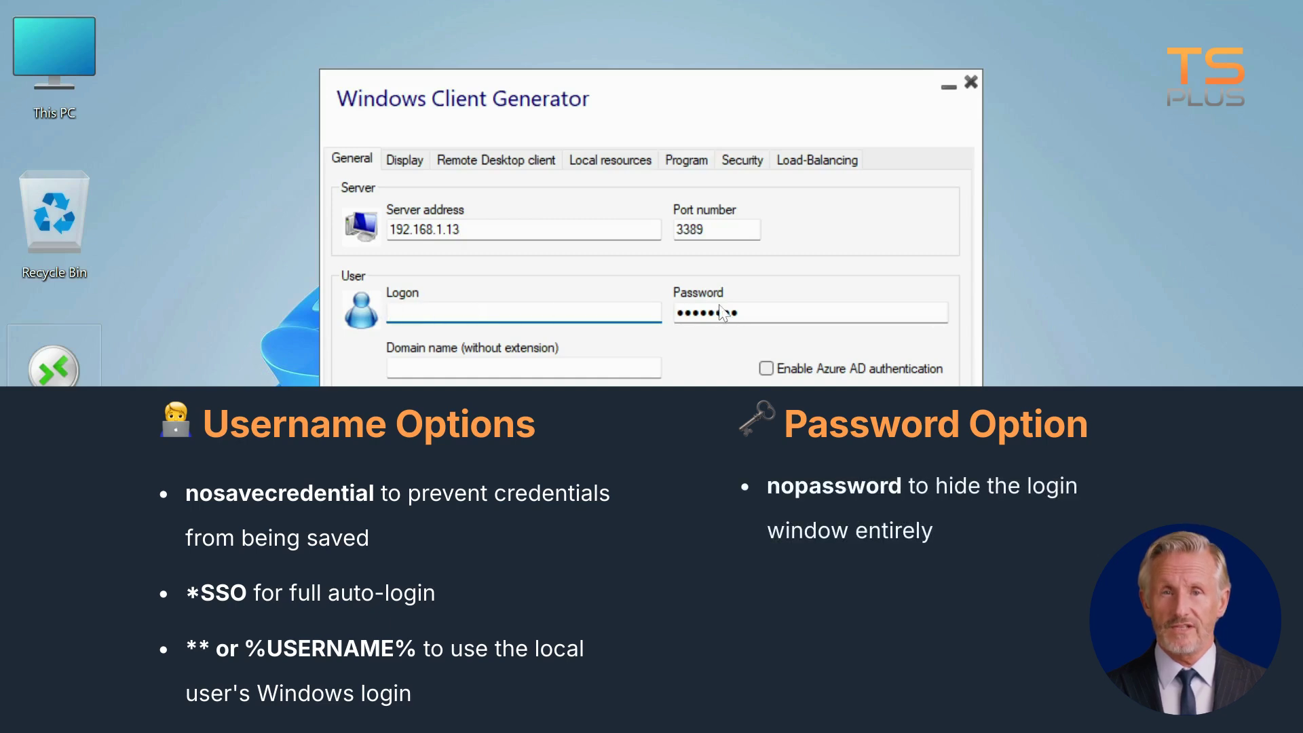
{"action": "key", "text": "Tab"}
{"action": "type", "text": "nopassword"}
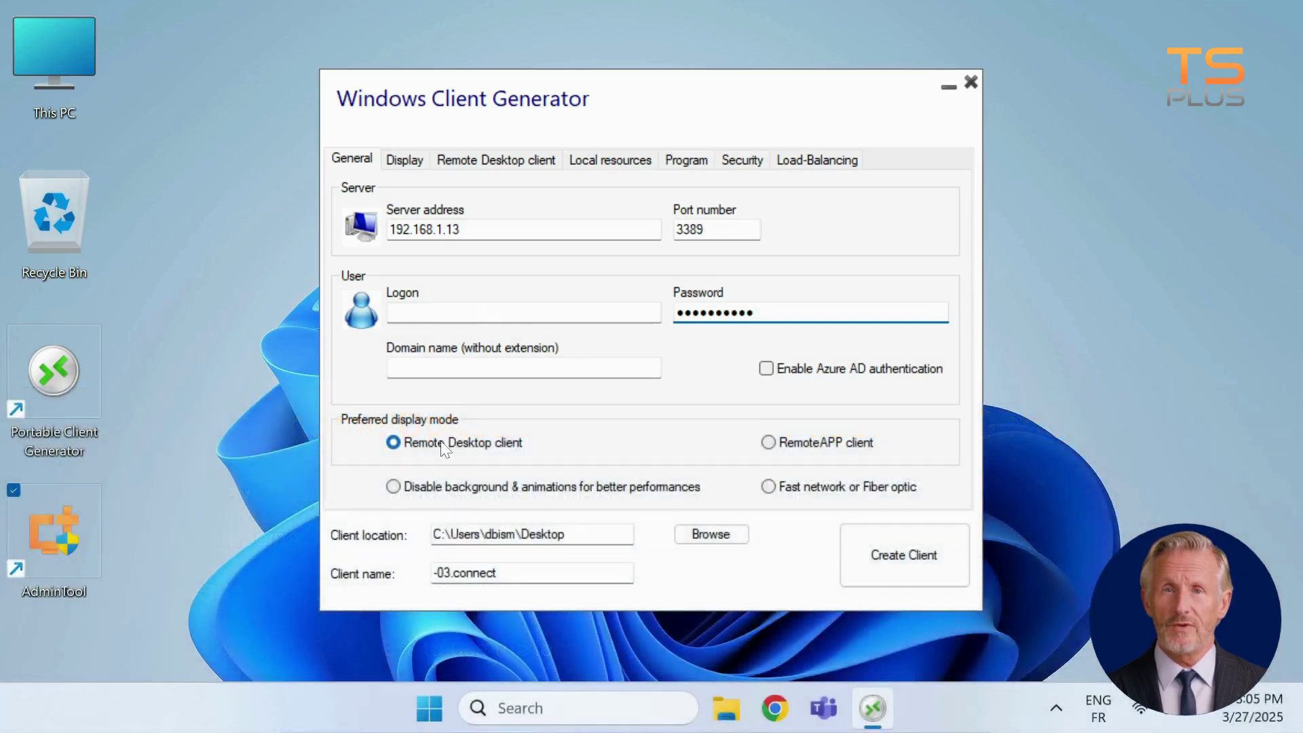
Choose RemoteAPP client display mode, disable background & animations, and select fast network/fiber optic
{"action": "left_click", "coordinate": [445, 450]}
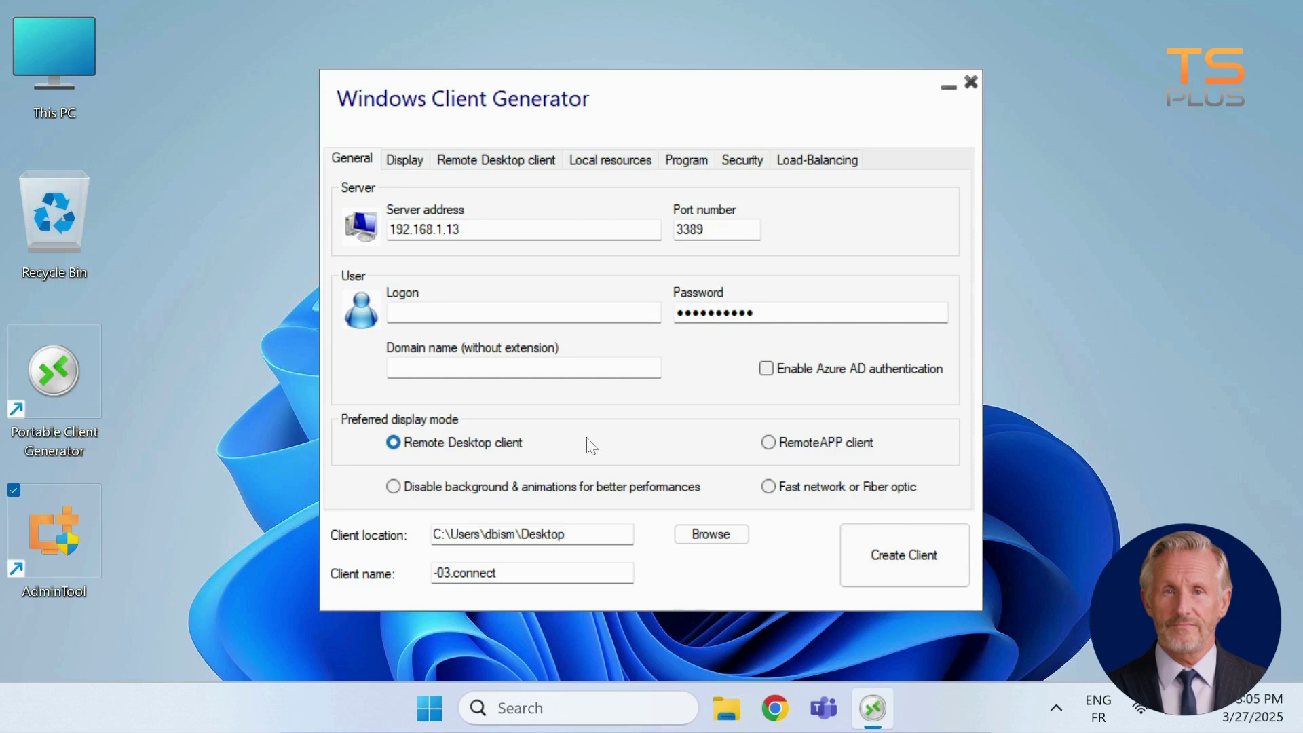
{"action": "left_click", "coordinate": [786, 446]}
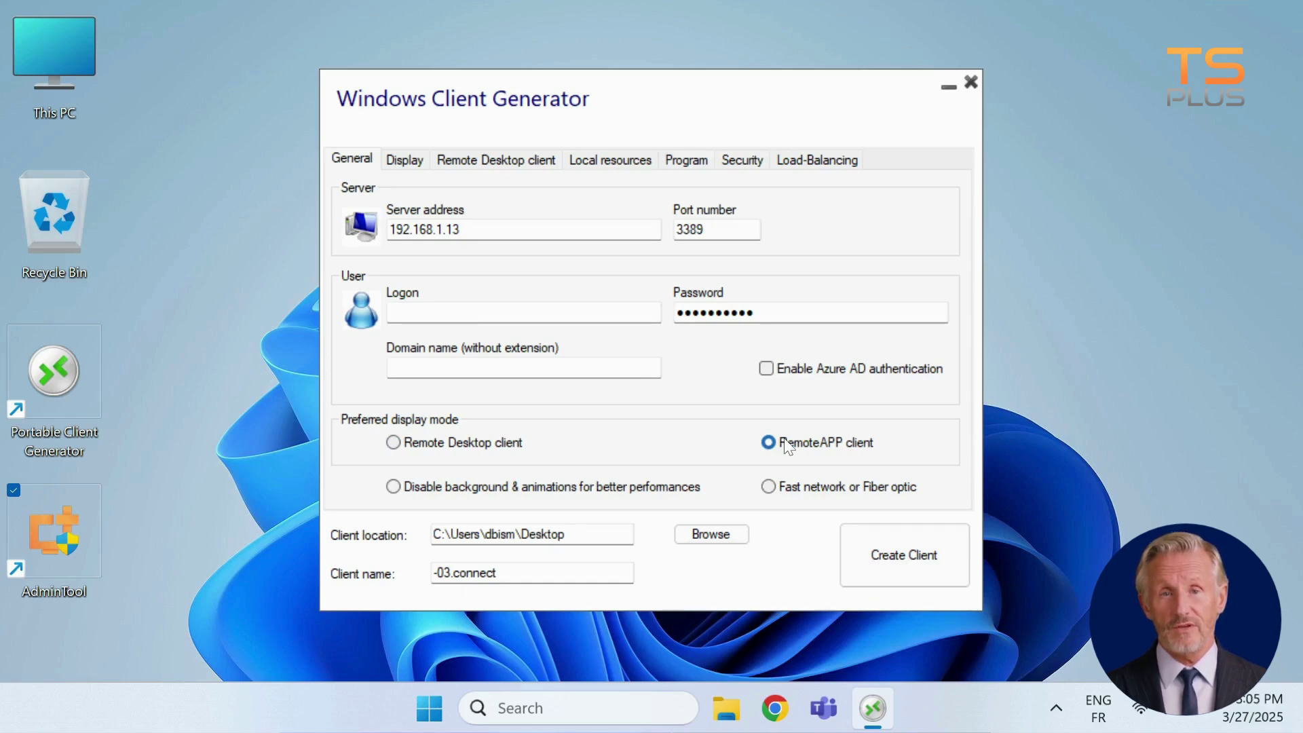
{"action": "left_click", "coordinate": [422, 493]}
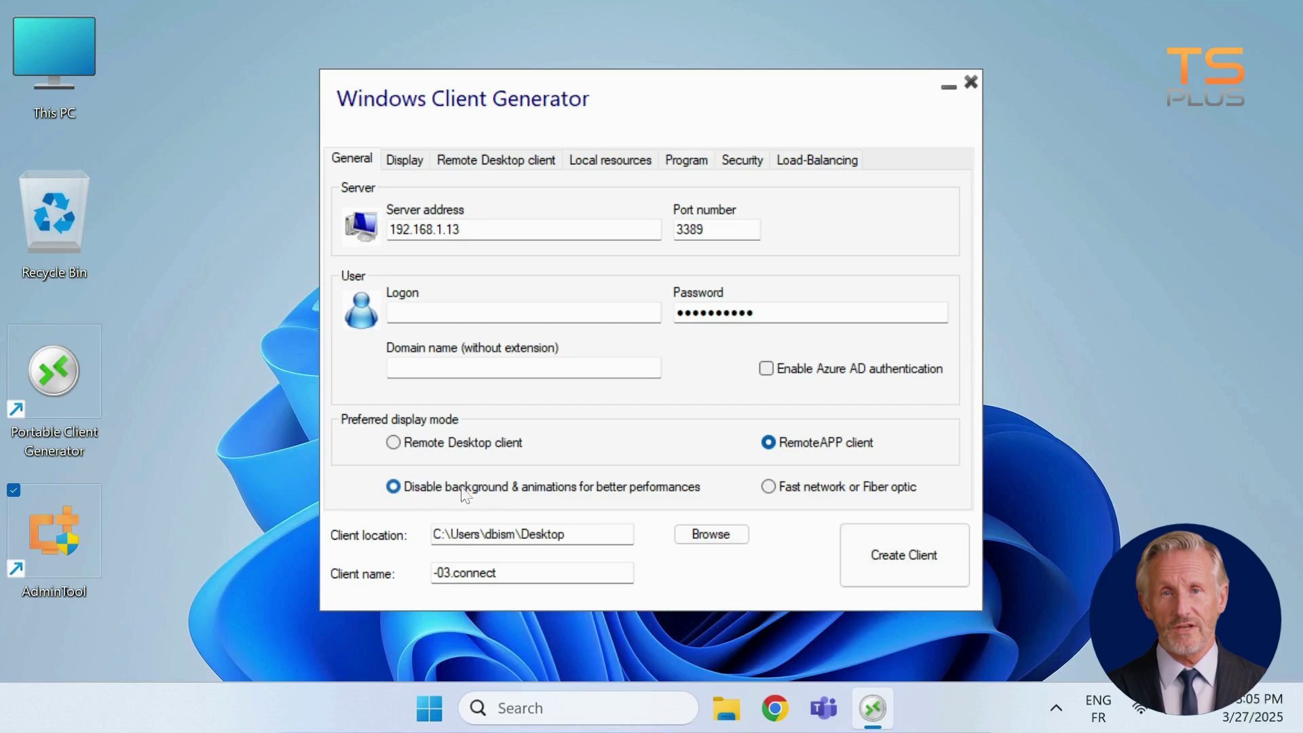
{"action": "left_click", "coordinate": [768, 487]}
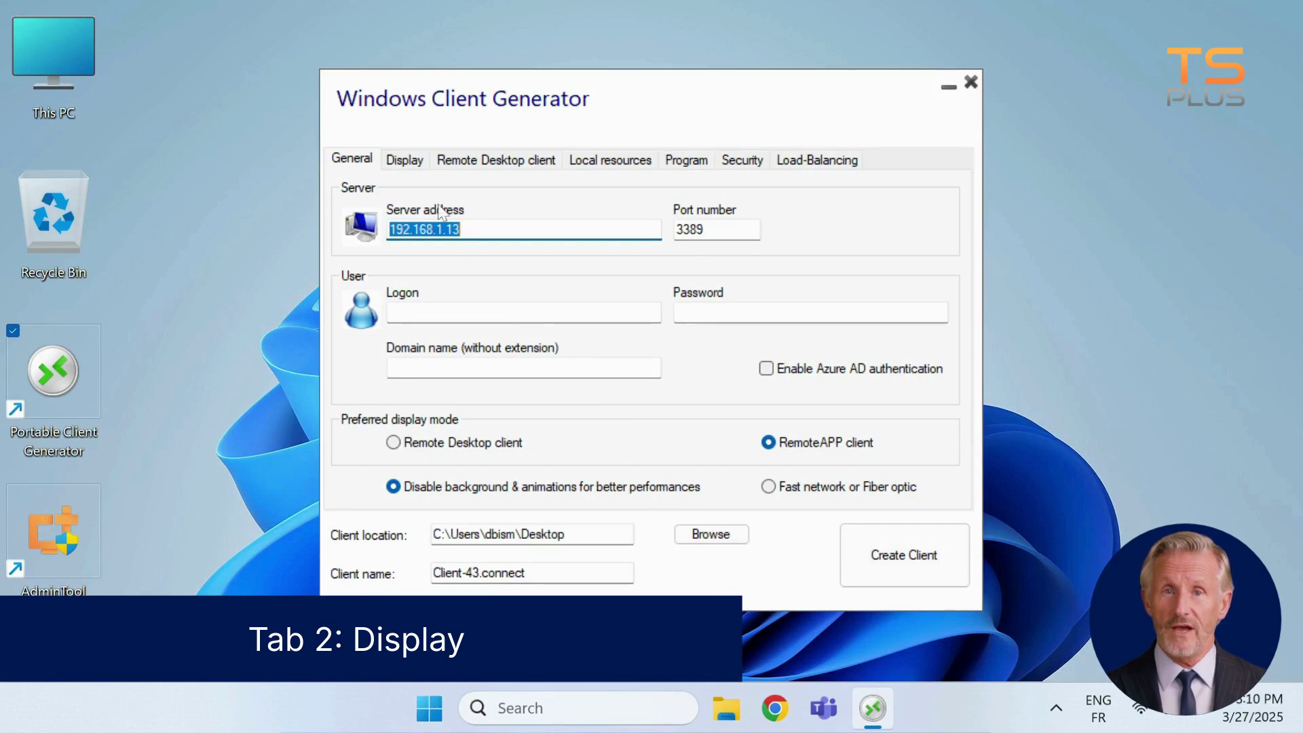
On the Display tab, select 32 bits color resolution after trying 15 and 24 bits, toggling dual-screen and shortcut keys
{"action": "left_click", "coordinate": [405, 163]}
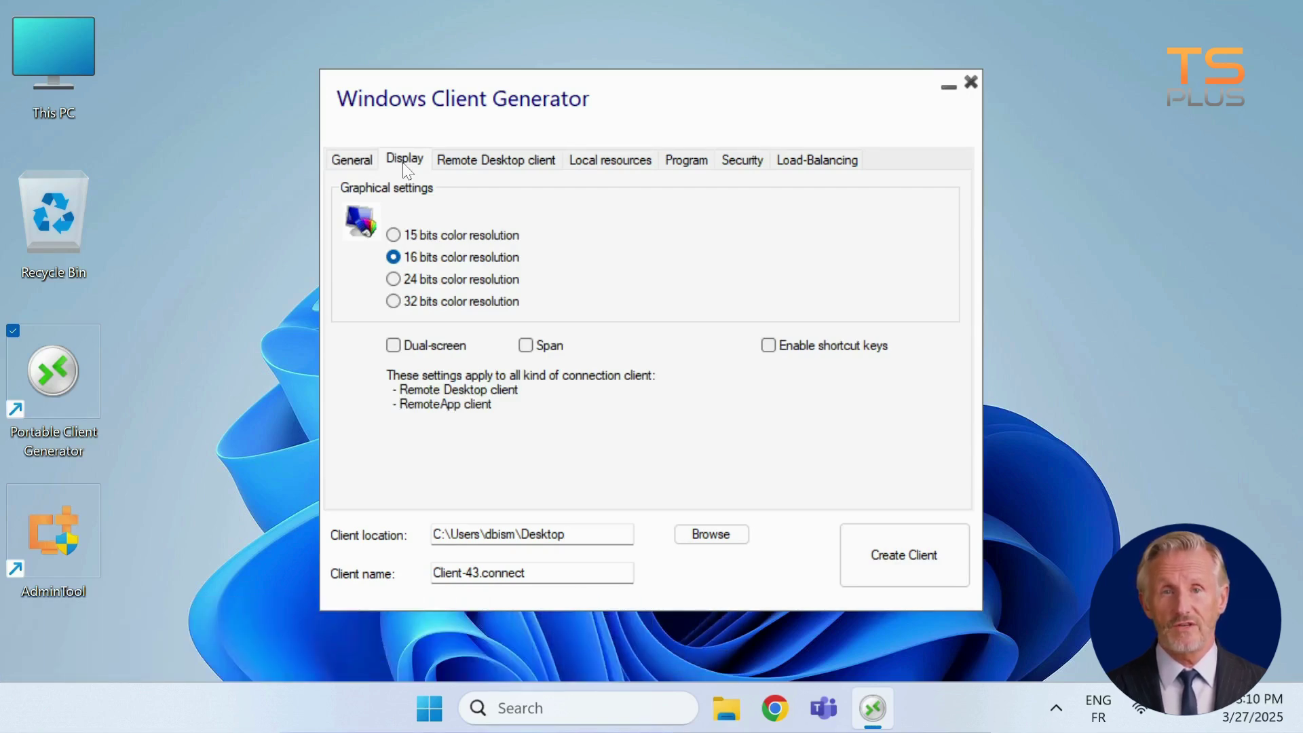
{"action": "left_click", "coordinate": [393, 234]}
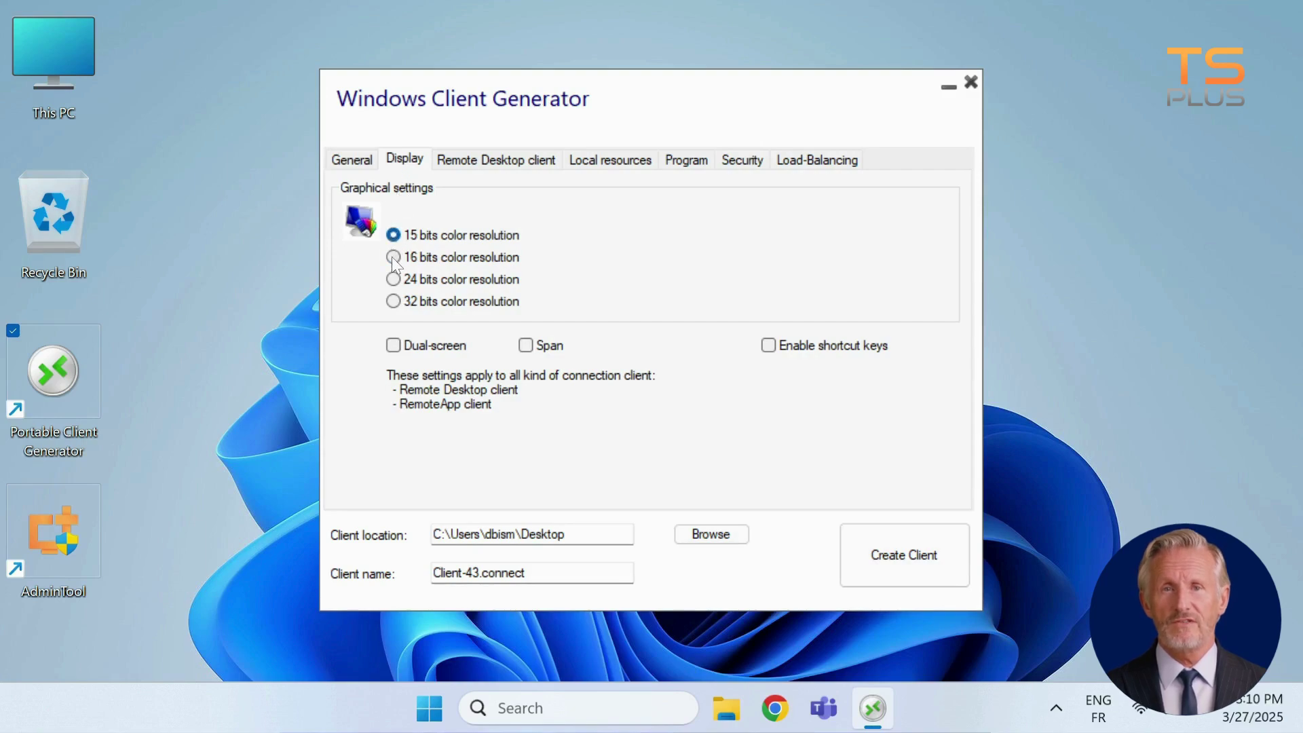
{"action": "left_click", "coordinate": [393, 279]}
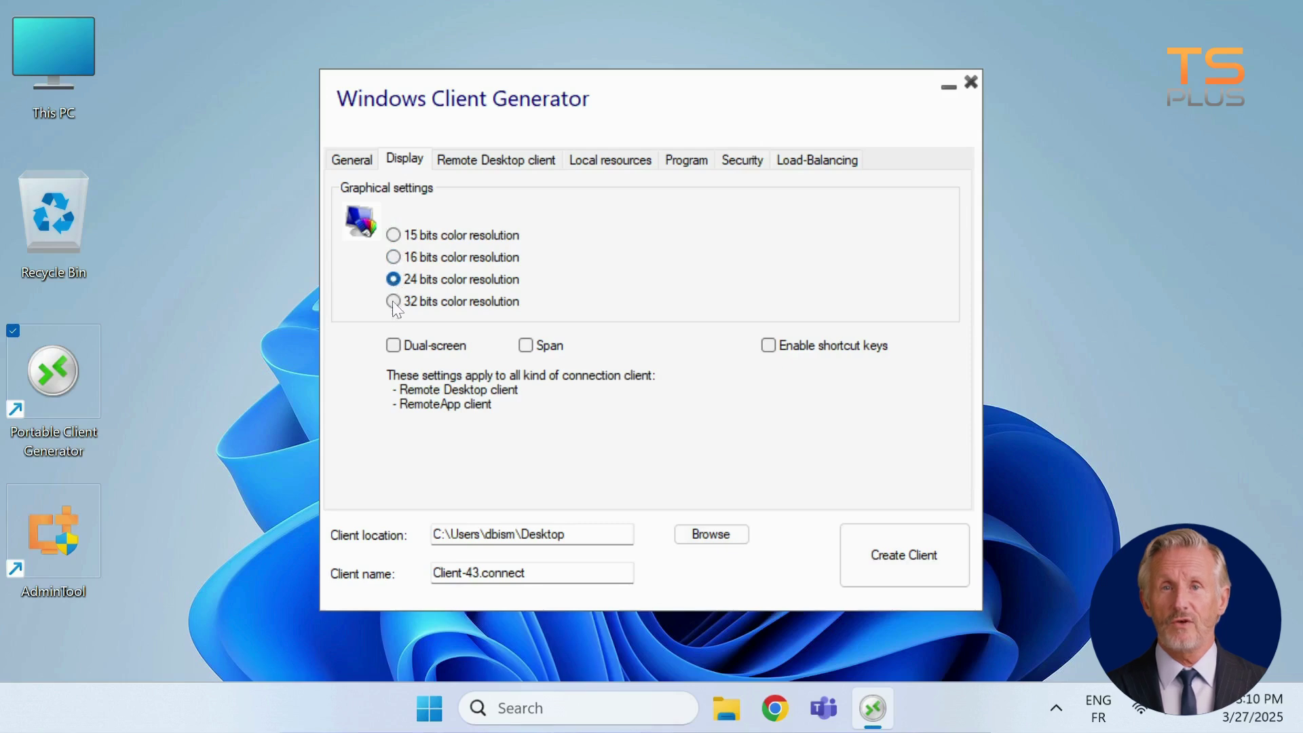
{"action": "left_click", "coordinate": [393, 302]}
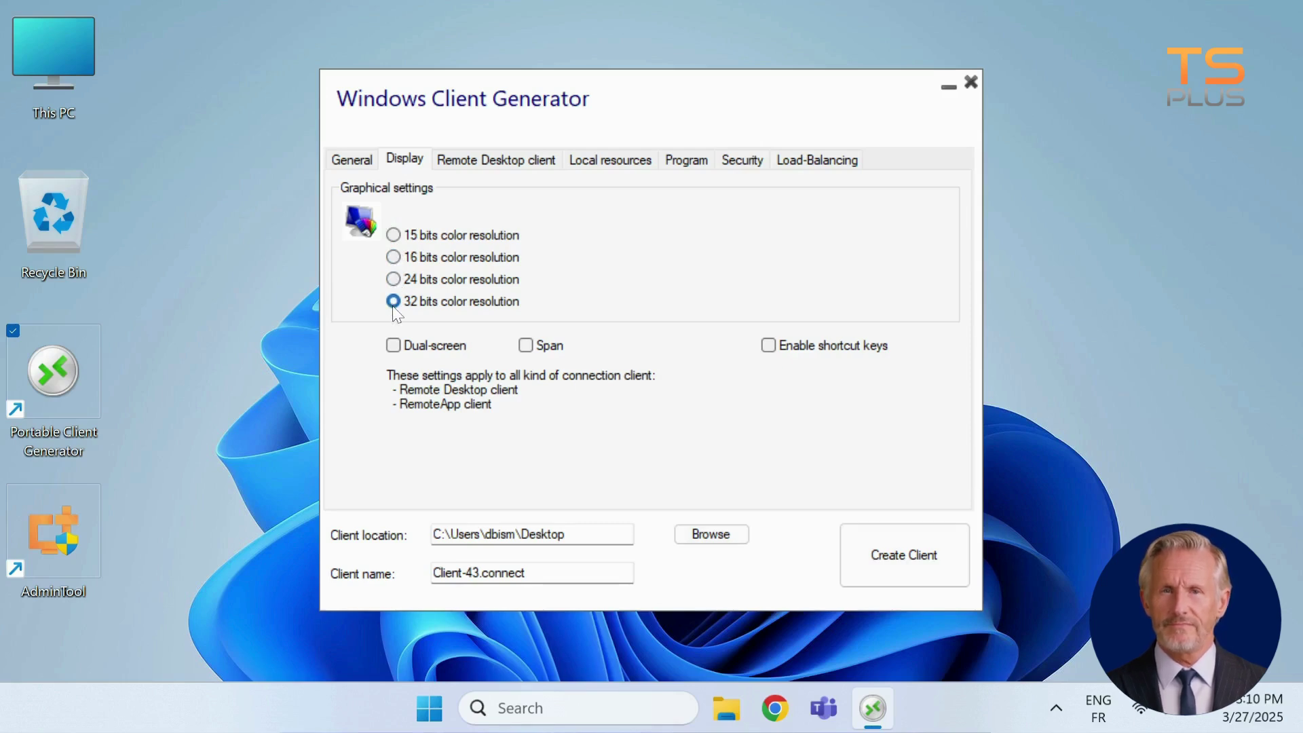
{"action": "left_click", "coordinate": [393, 346]}
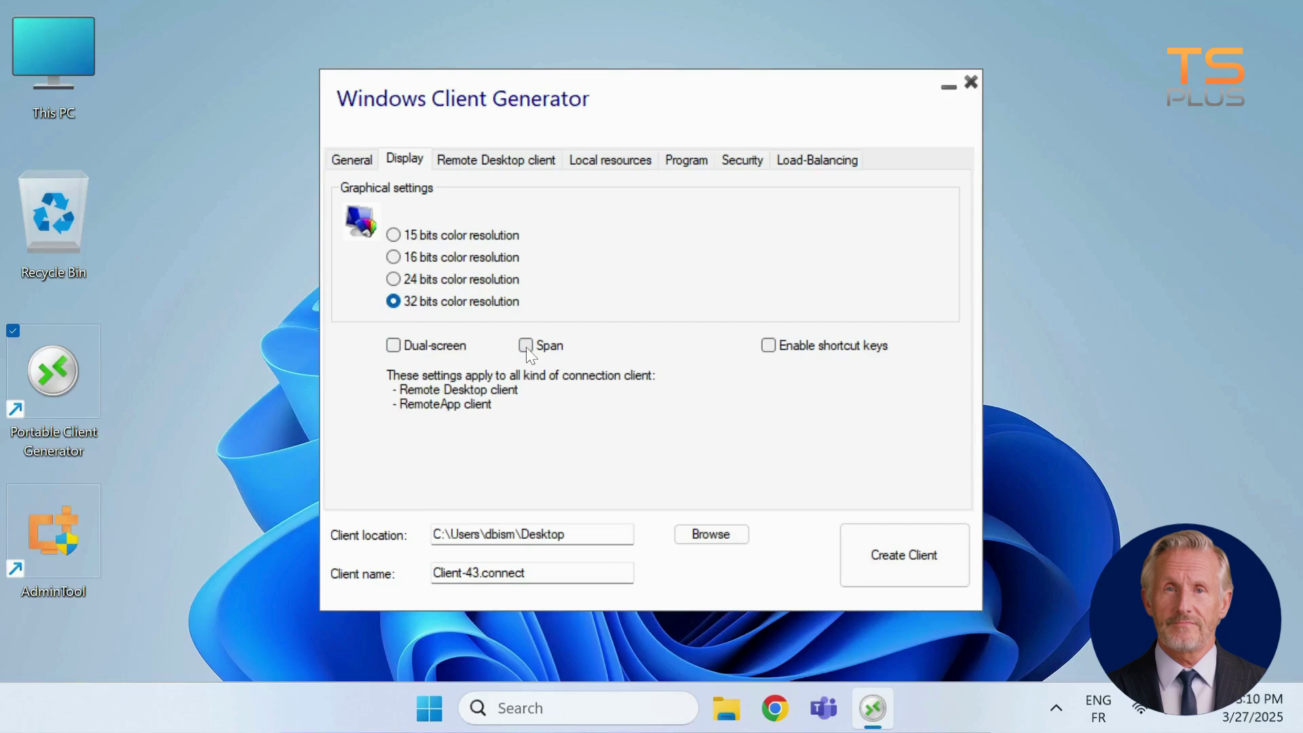
{"action": "left_click", "coordinate": [769, 345]}
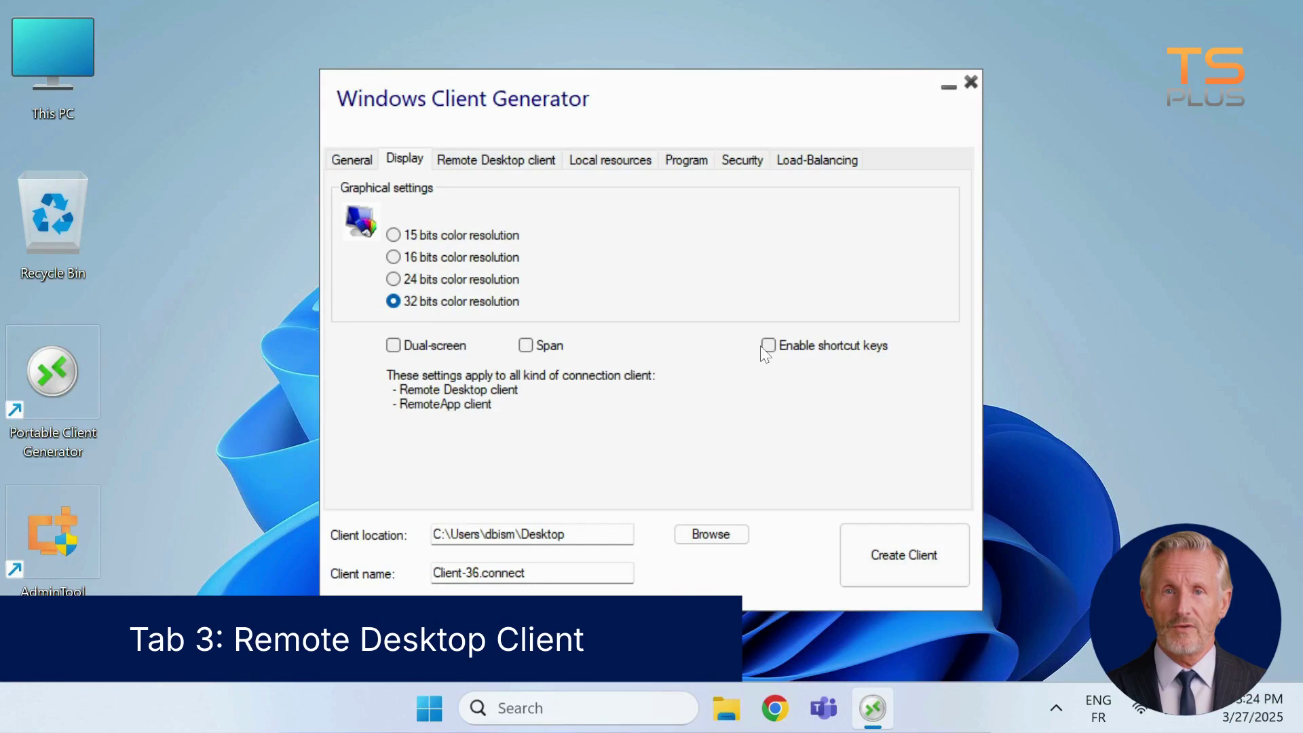
On the Remote Desktop client tab, choose Full screen instead of 800x600, 1024x768 or custom, leaving the taskbar option unchecked
{"action": "left_click", "coordinate": [523, 160]}
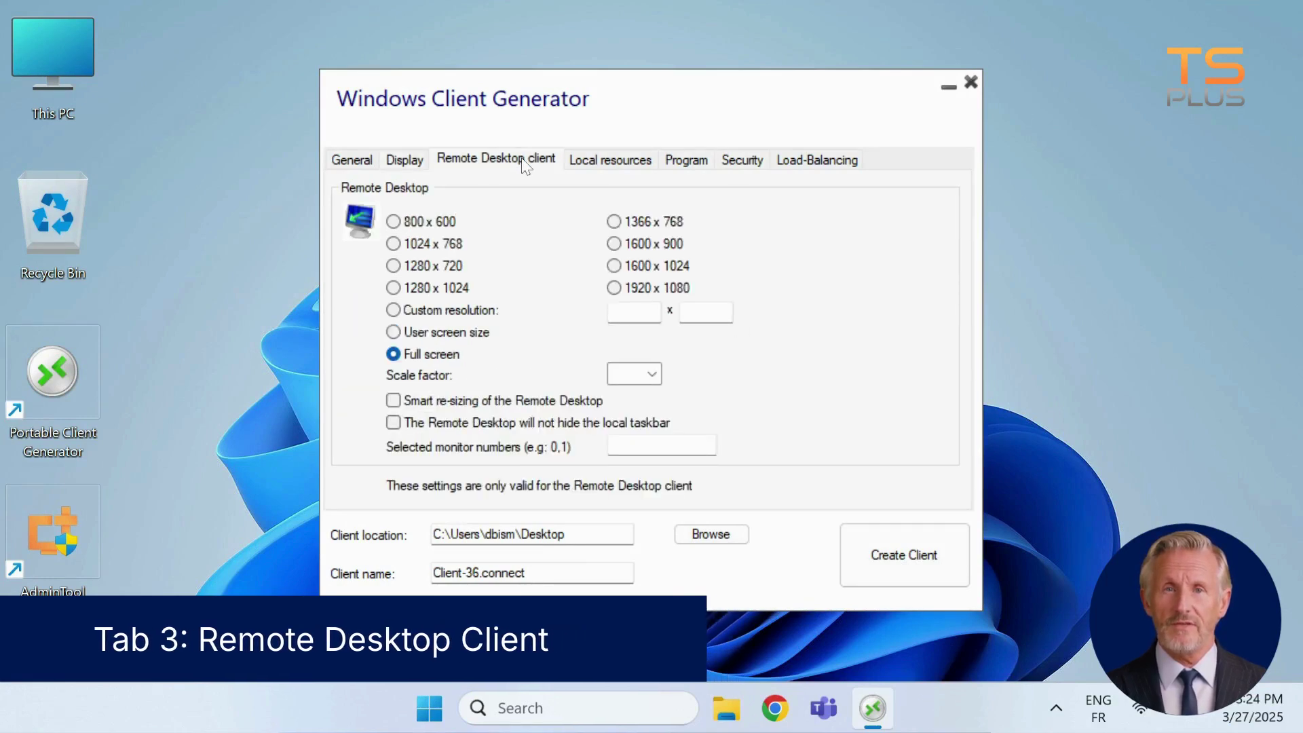
{"action": "left_click", "coordinate": [394, 221]}
{"action": "left_click", "coordinate": [394, 245]}
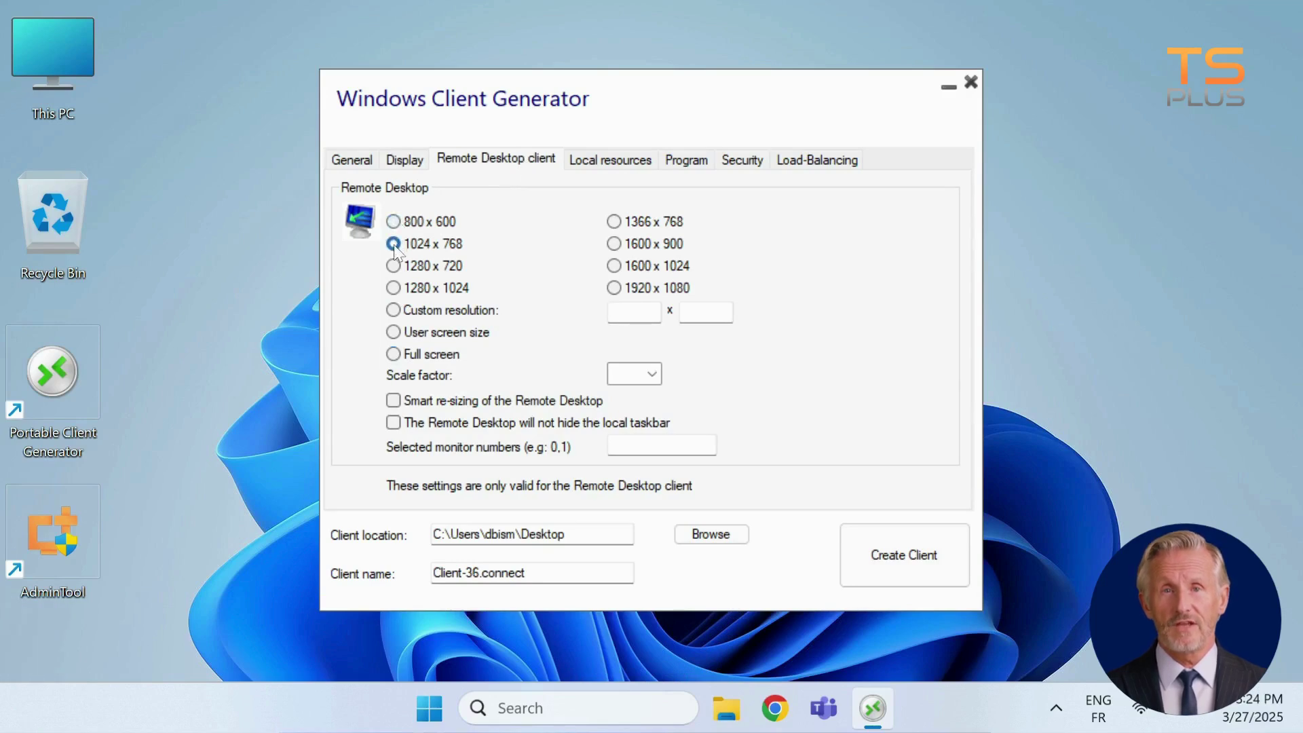
{"action": "left_click", "coordinate": [392, 310]}
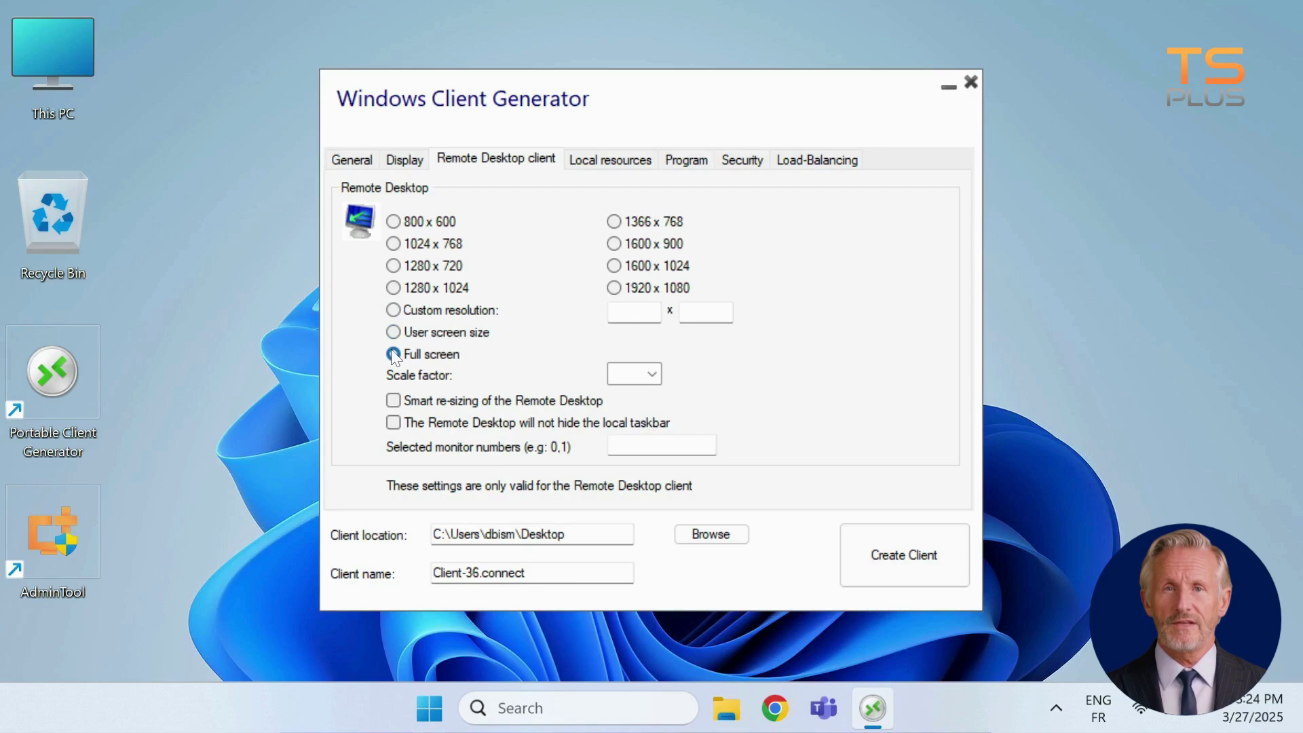
{"action": "left_click", "coordinate": [394, 354]}
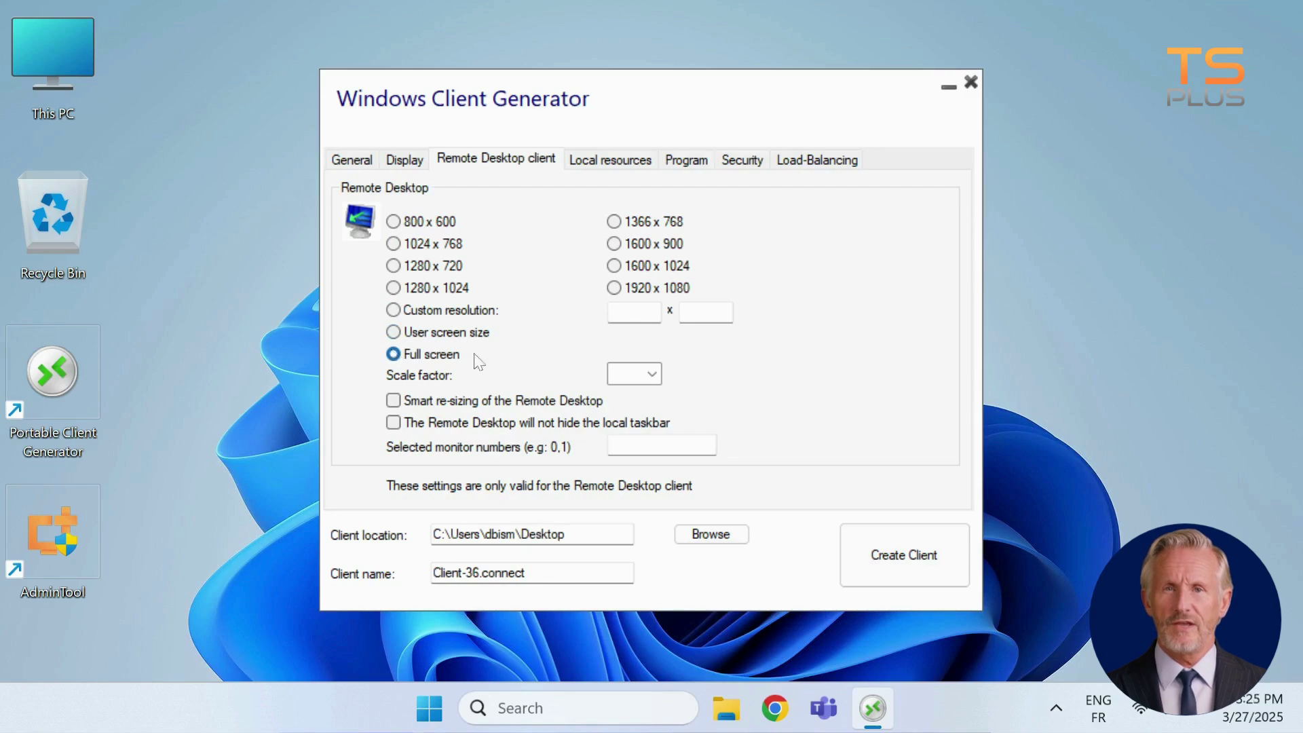
{"action": "left_click", "coordinate": [651, 374]}
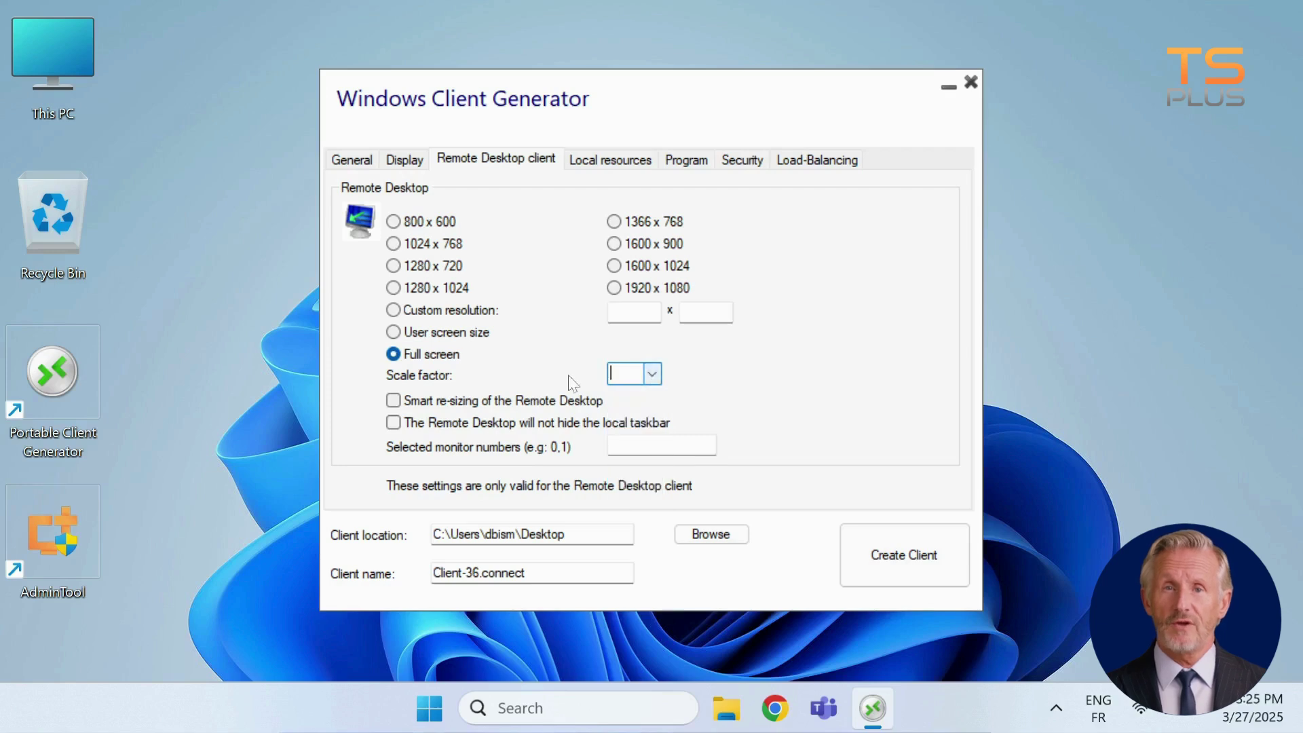
{"action": "left_click", "coordinate": [394, 401]}
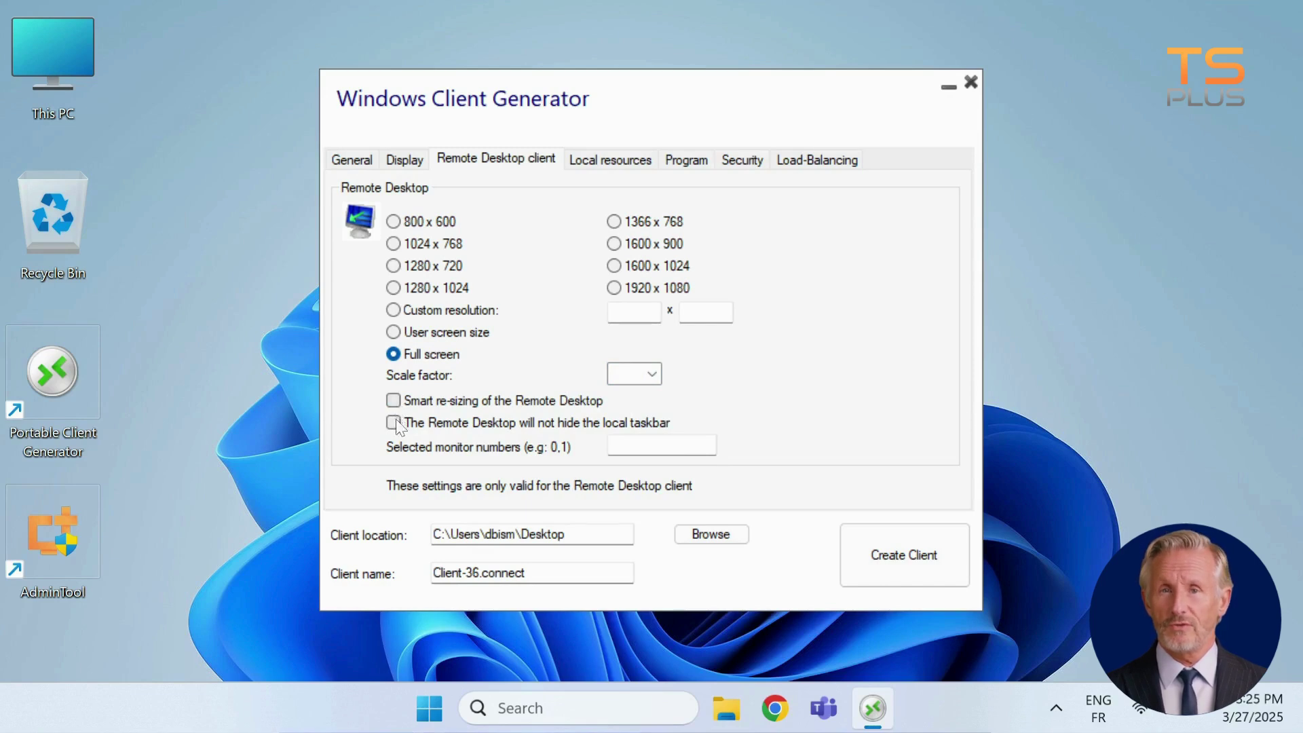
{"action": "left_click", "coordinate": [394, 422]}
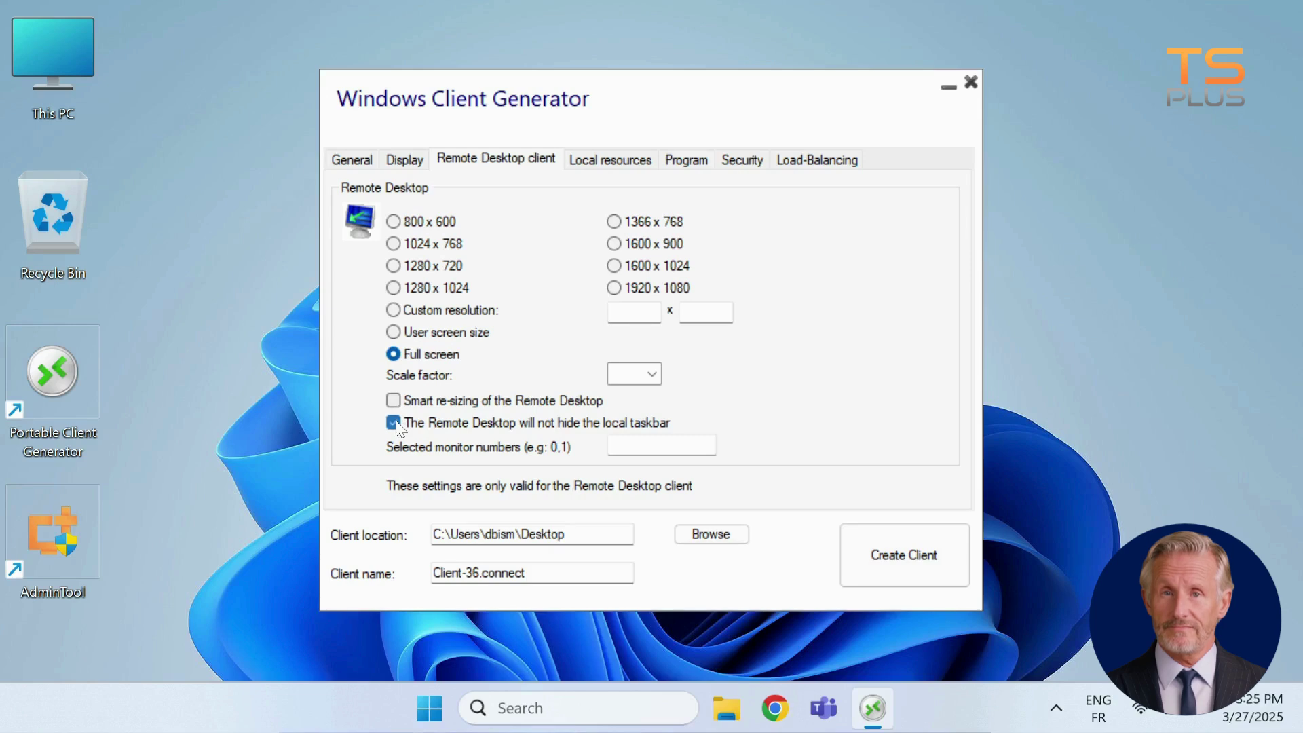
{"action": "left_click", "coordinate": [394, 422]}
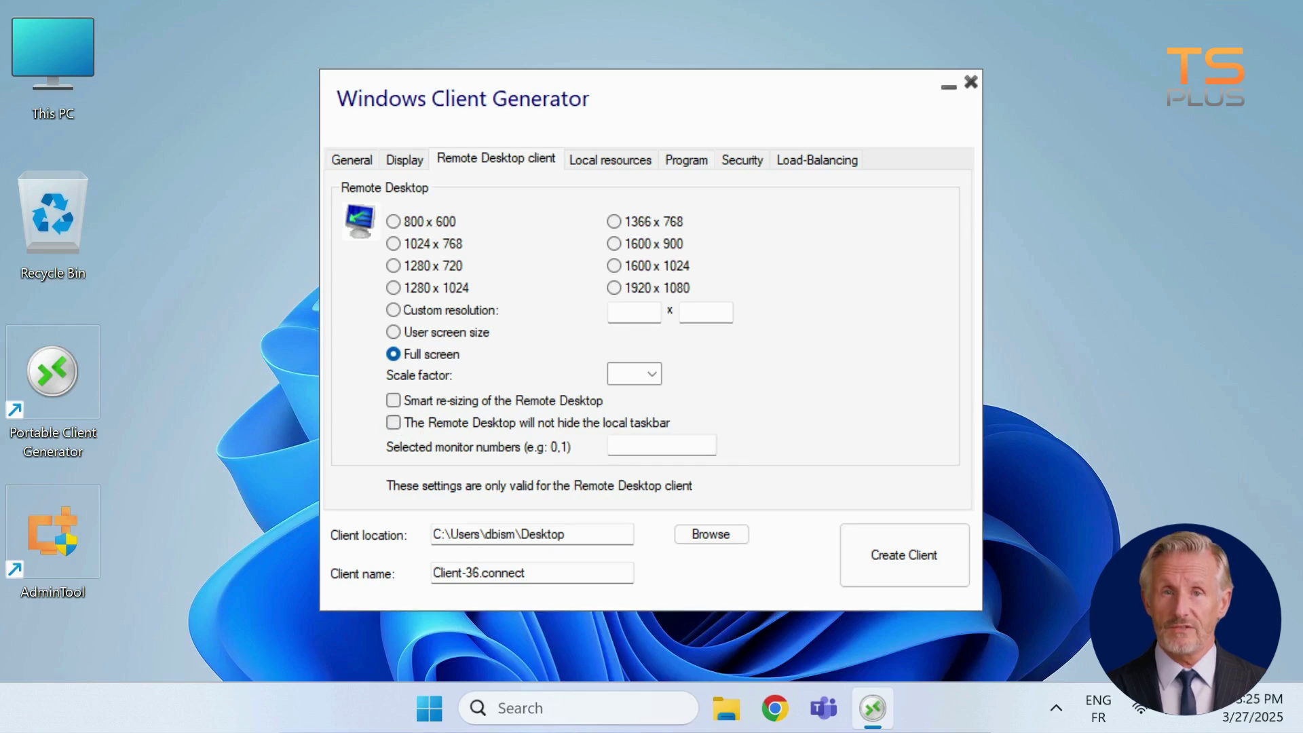
{"action": "left_click", "coordinate": [661, 445]}
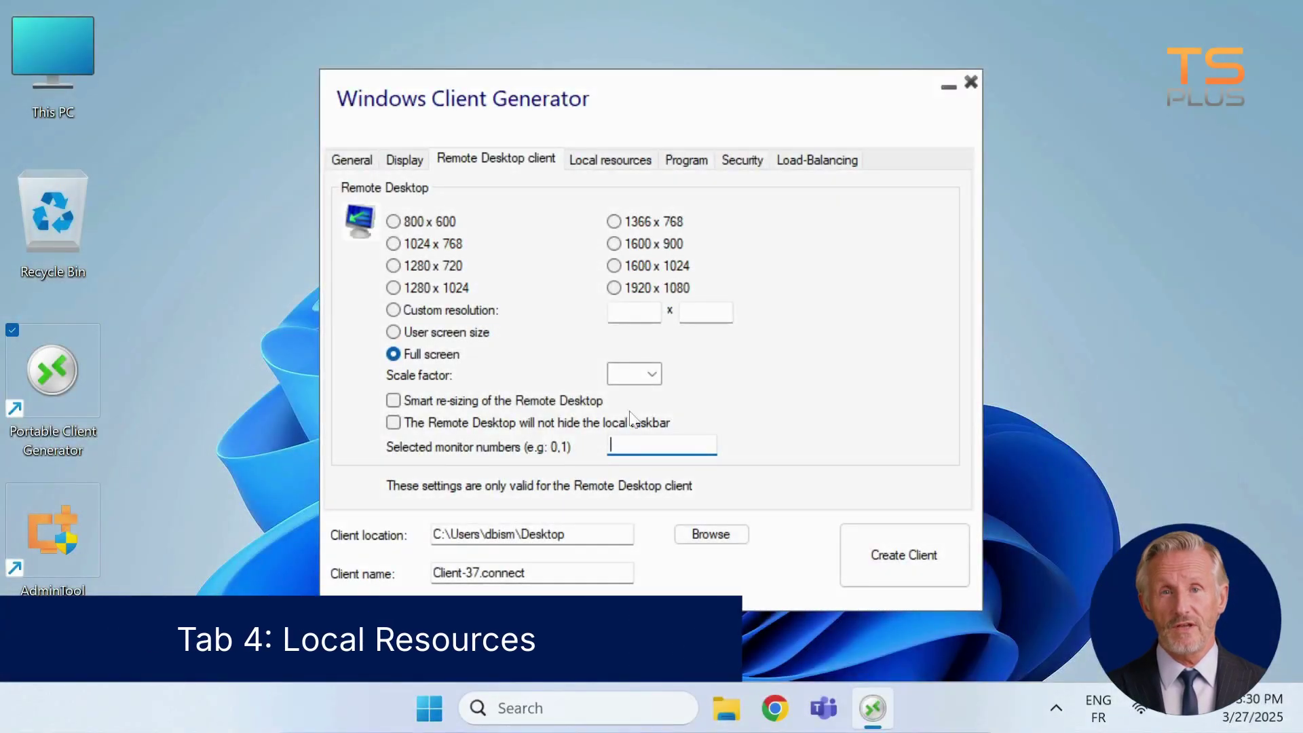
In Local resources, enable disk redirection for C:, D:, E:
{"action": "left_click", "coordinate": [614, 169]}
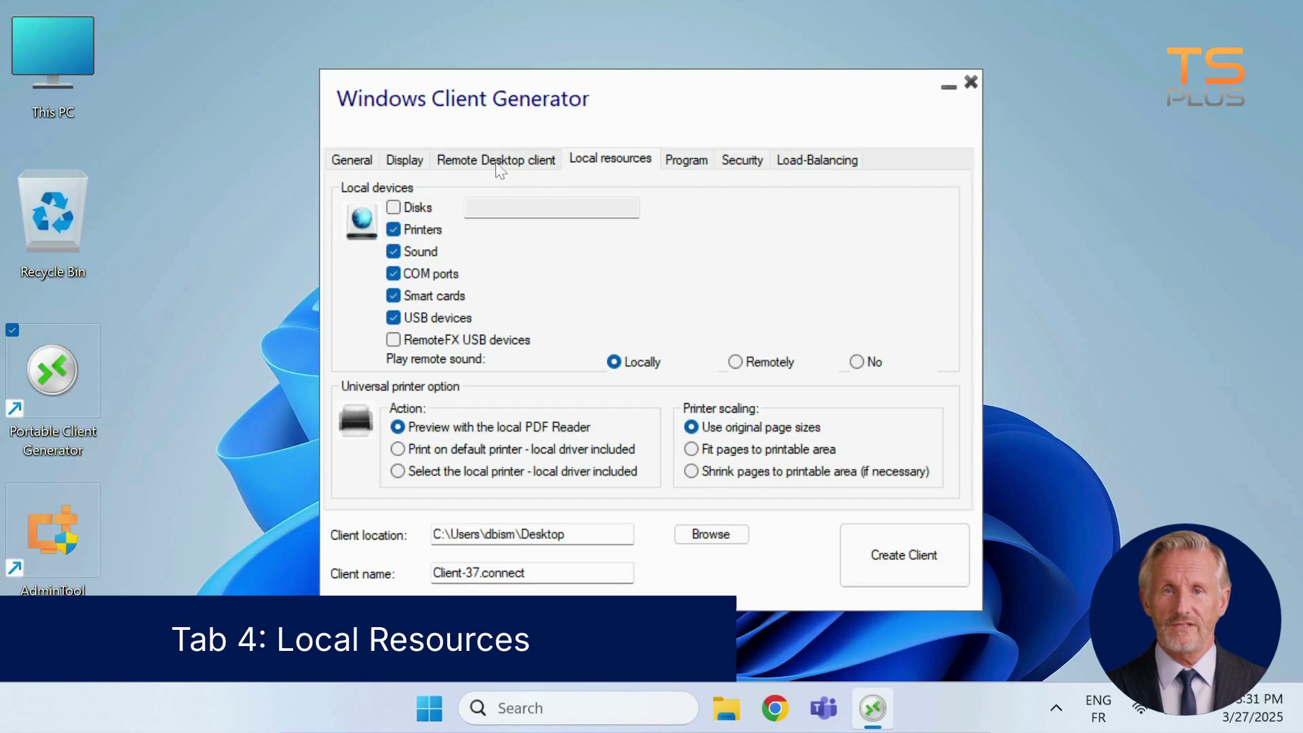
{"action": "left_click", "coordinate": [393, 206]}
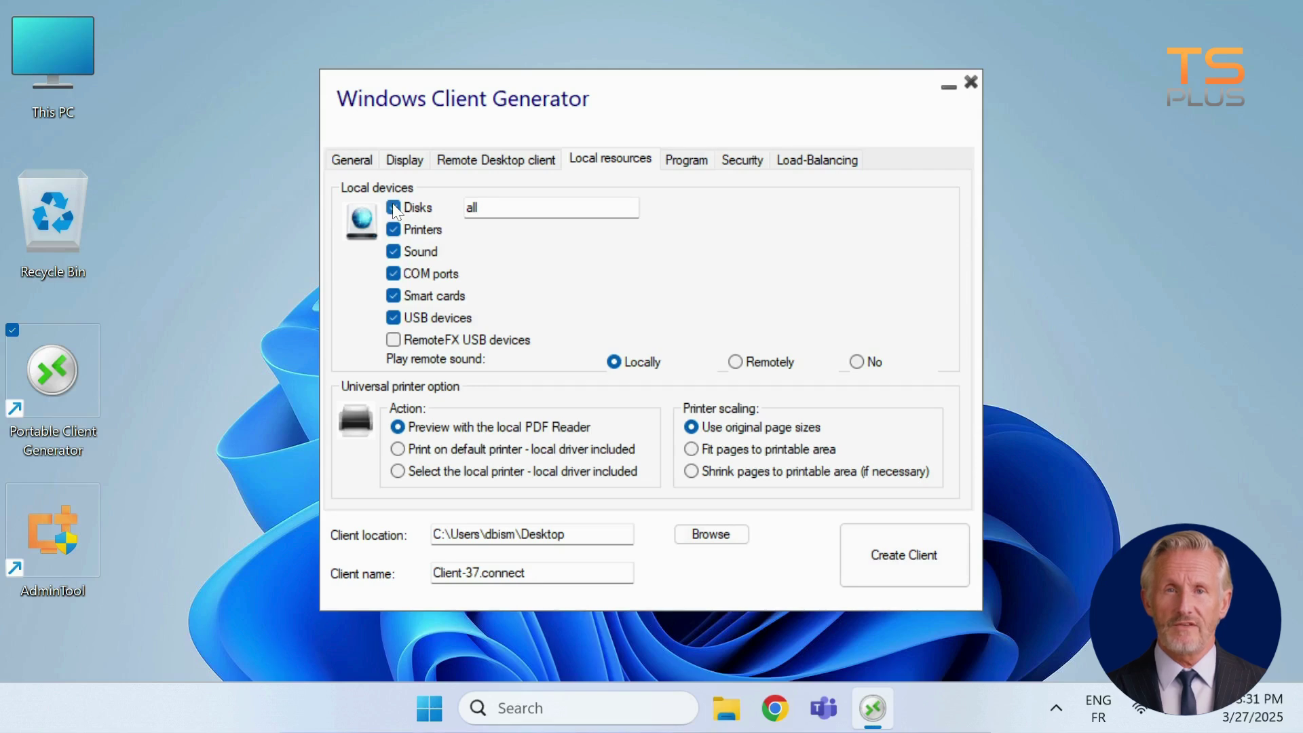
{"action": "key", "text": "Tab"}
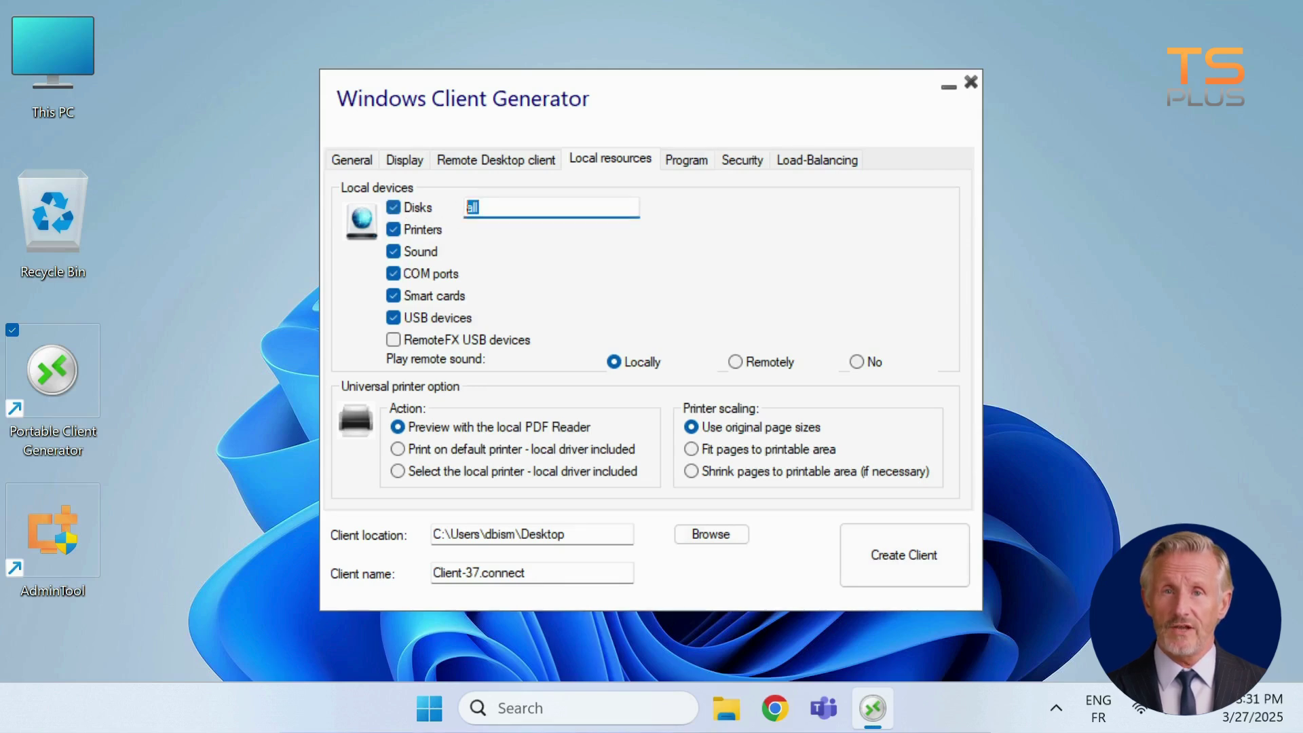
{"action": "type", "text": "C:"}
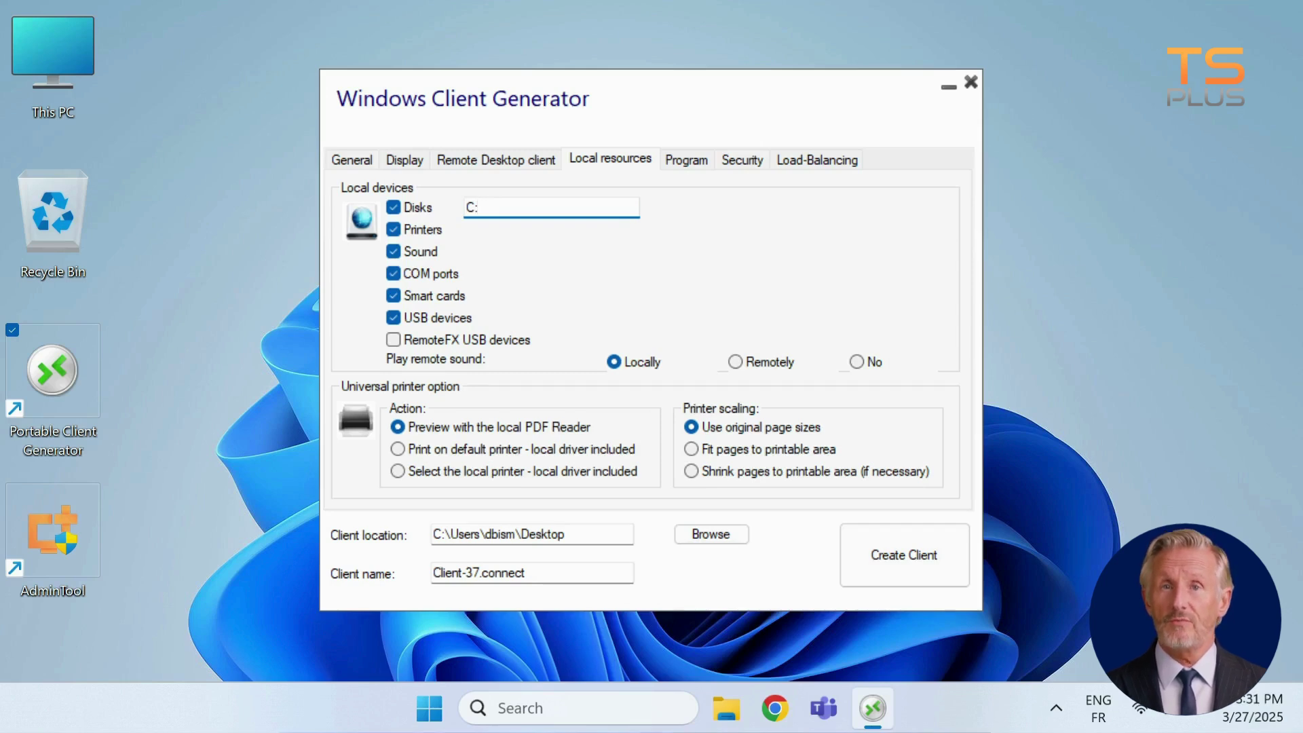
{"action": "type", "text": ", D:, E:"}
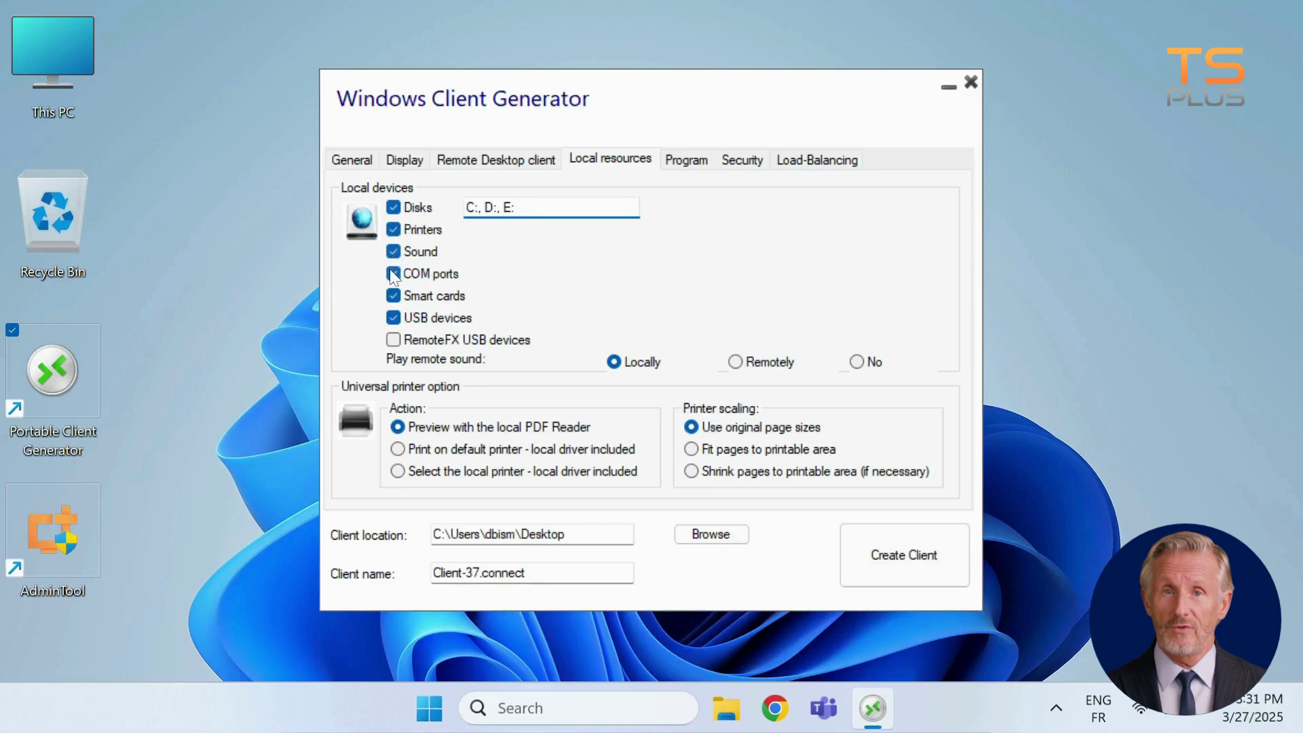
Toggle smart card and USB device redirection and set Play remote sound to No
{"action": "left_click", "coordinate": [394, 296]}
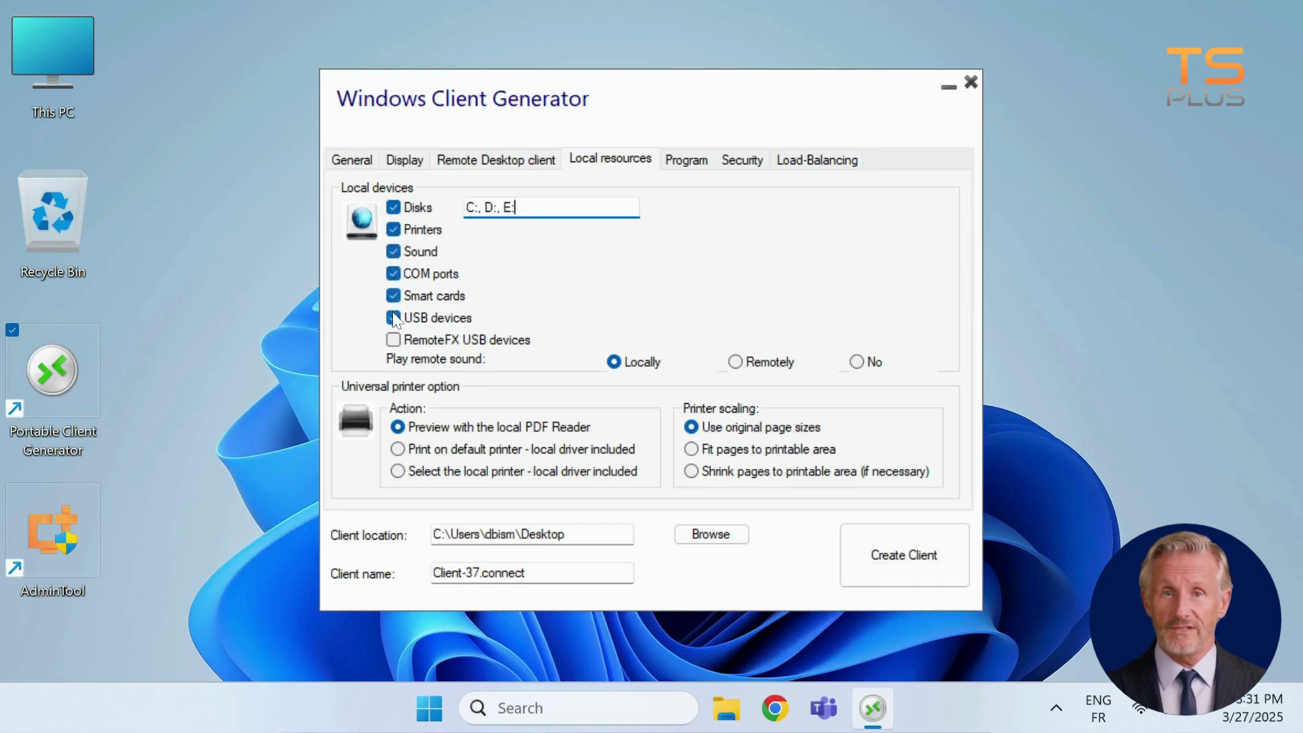
{"action": "left_click", "coordinate": [394, 317]}
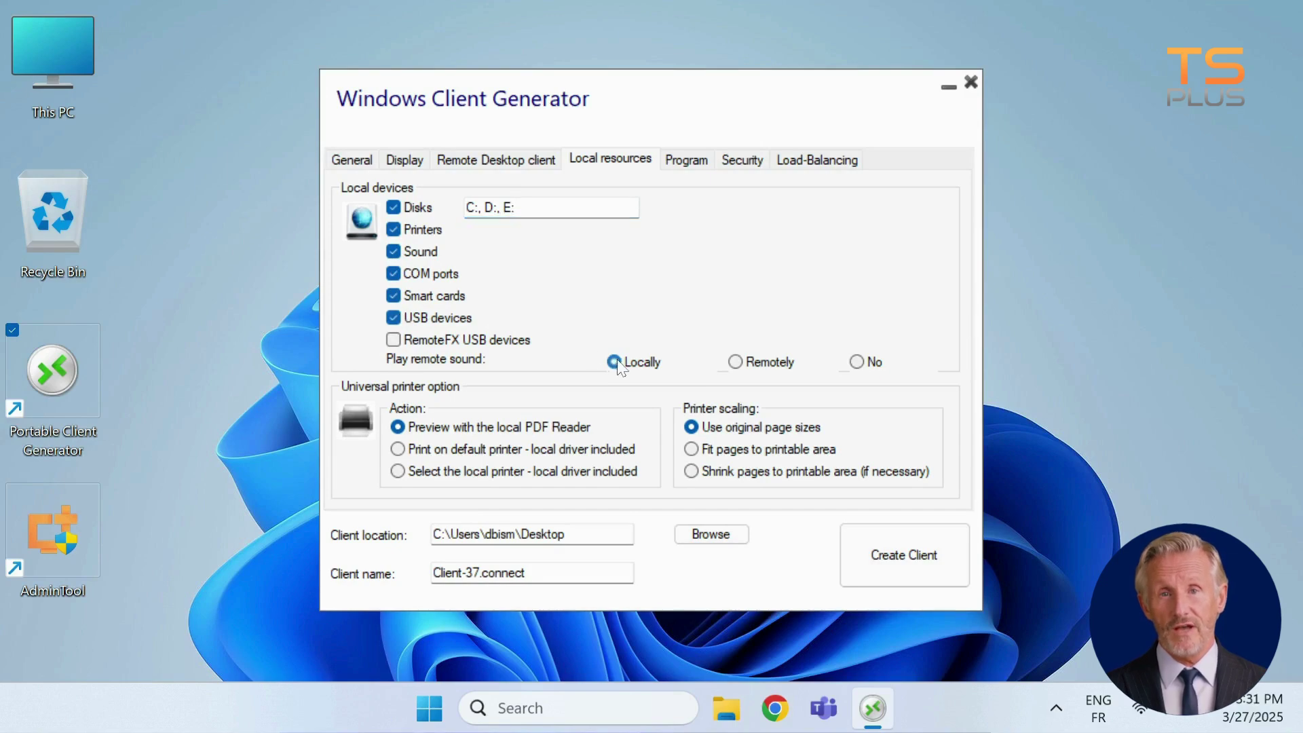
{"action": "left_click", "coordinate": [761, 365]}
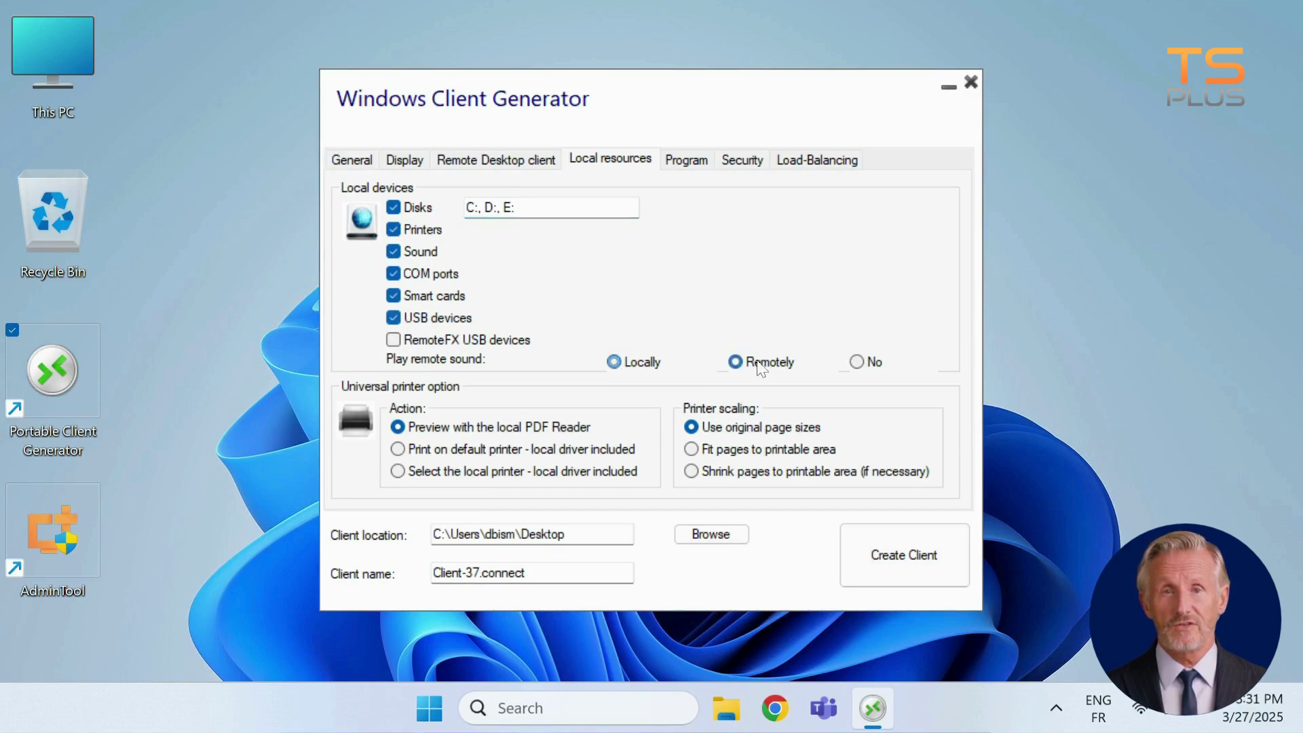
{"action": "left_click", "coordinate": [856, 364]}
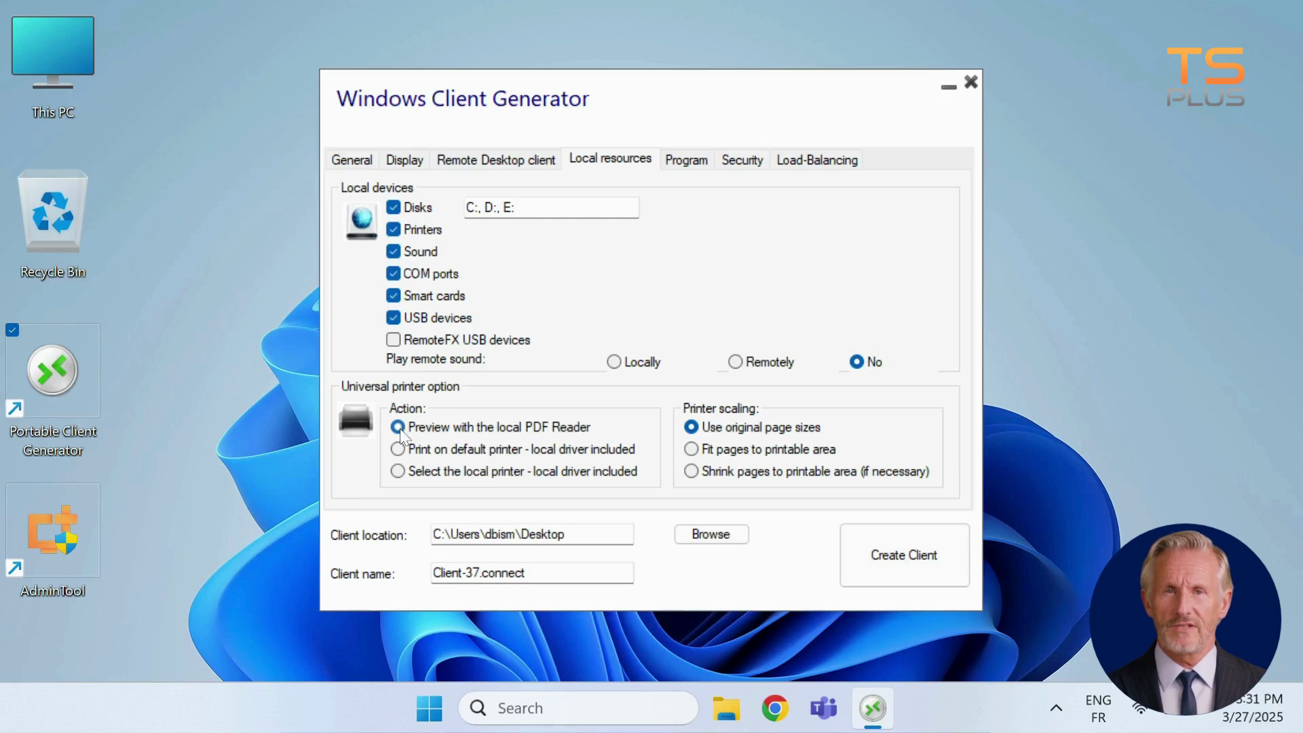
Set the universal printer to Select the local printer with Shrink pages to printable area scaling
{"action": "left_click", "coordinate": [399, 449]}
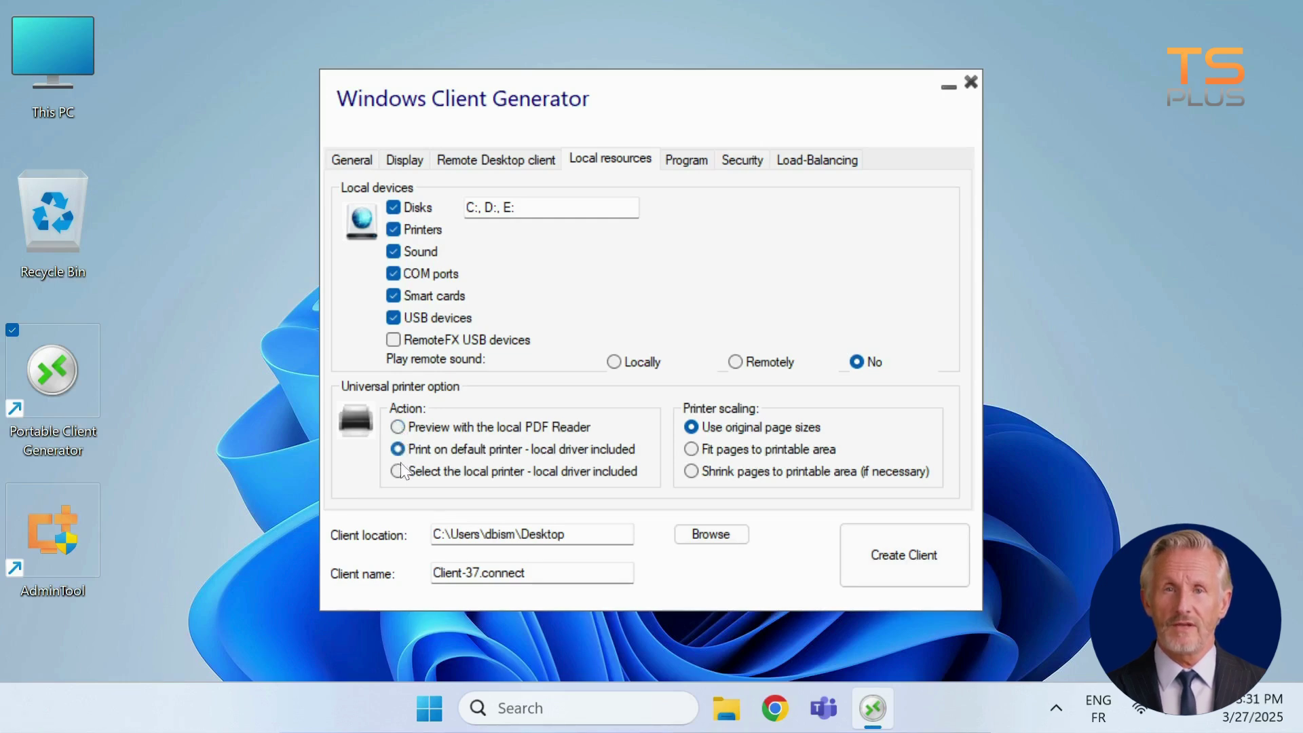
{"action": "left_click", "coordinate": [397, 472]}
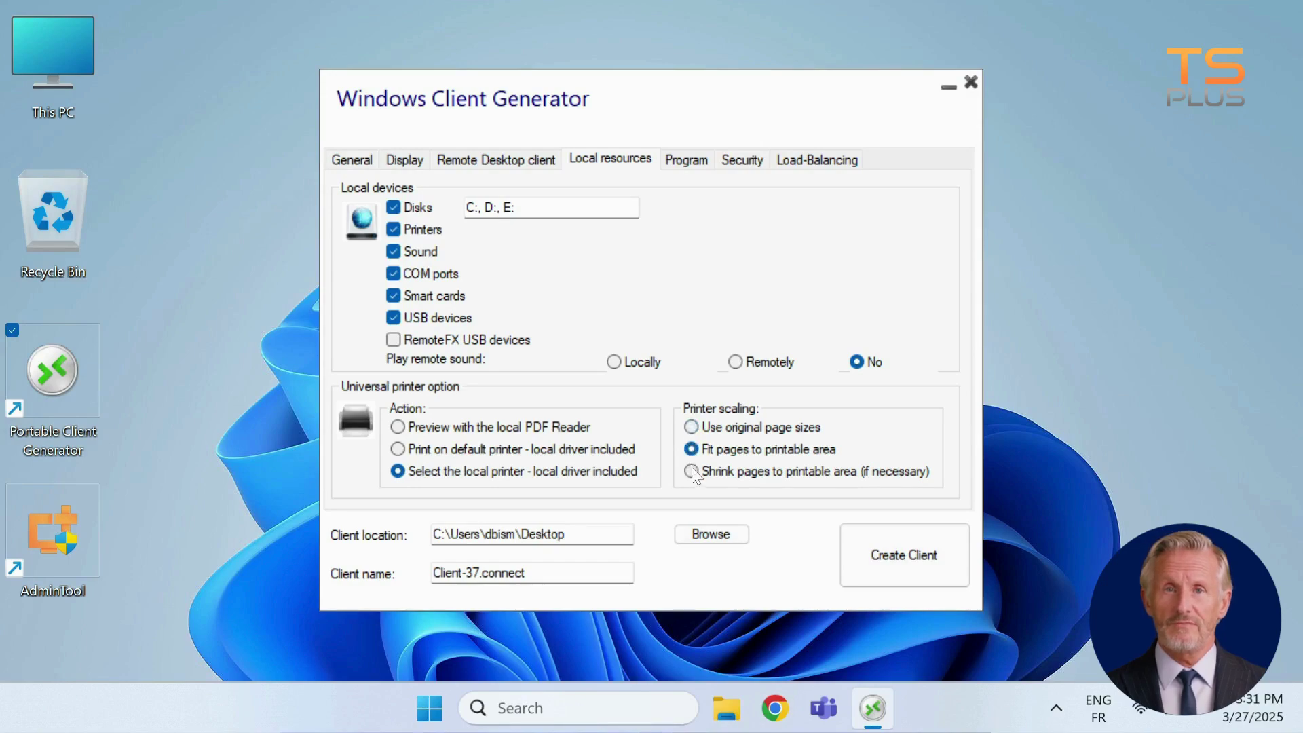
{"action": "left_click", "coordinate": [692, 472]}
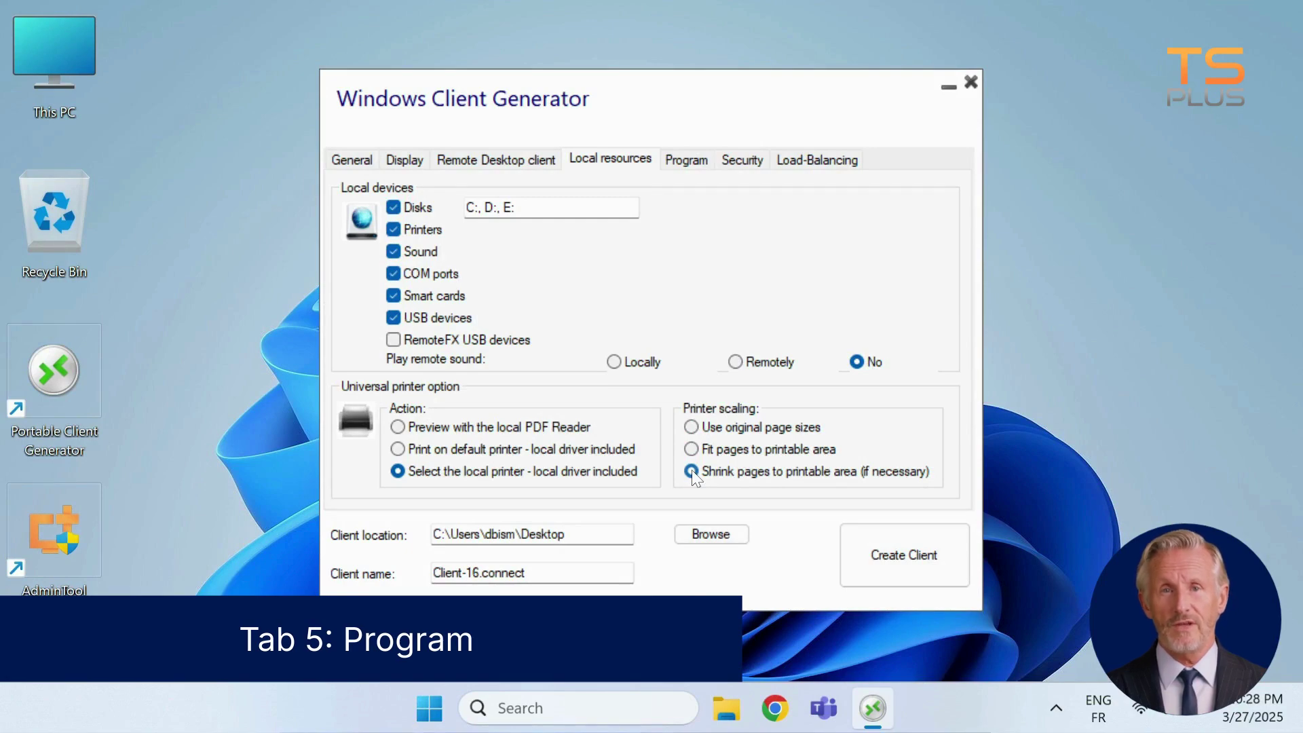
On the Program tab, browse to calc.exe in C:\Windows\System32 and review Start Directory and Command line option
{"action": "left_click", "coordinate": [691, 162]}
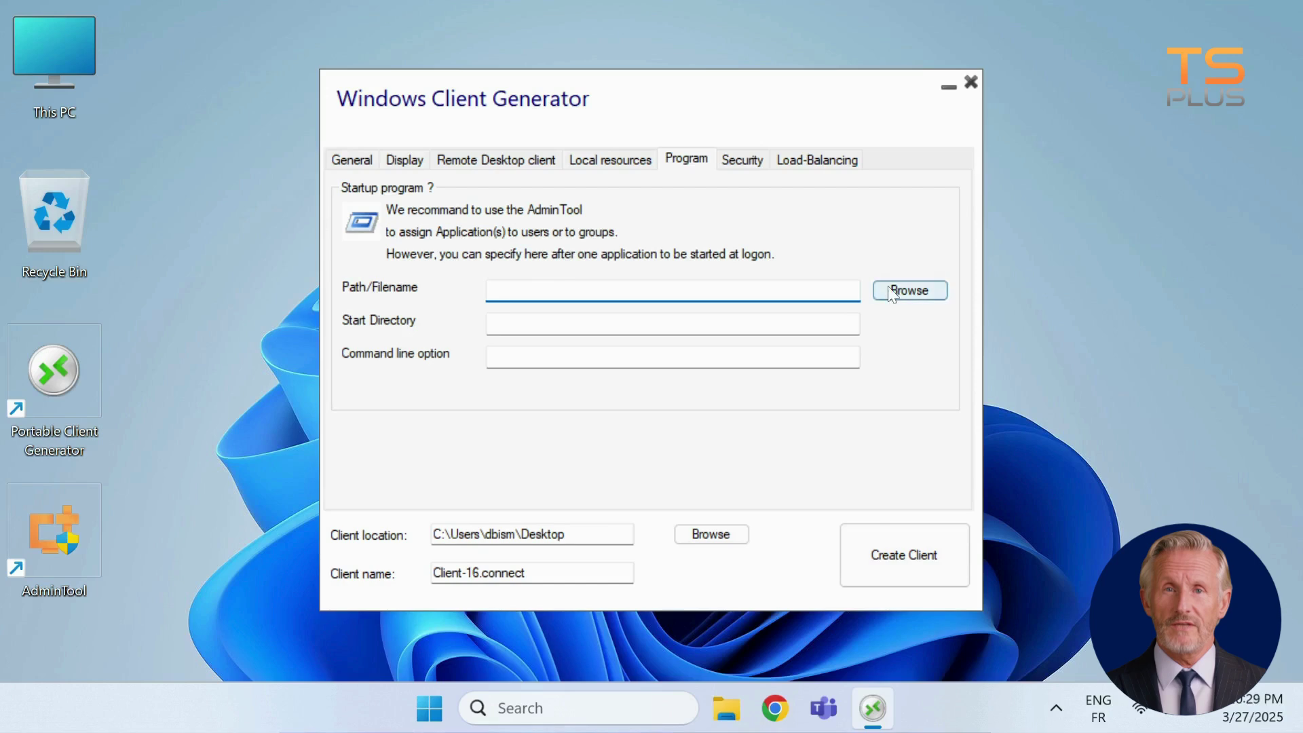
{"action": "left_click", "coordinate": [910, 290]}
{"action": "left_click_drag", "start_coordinate": [671, 152], "coordinate": [670, 163]}
{"action": "double_click", "coordinate": [254, 270]}
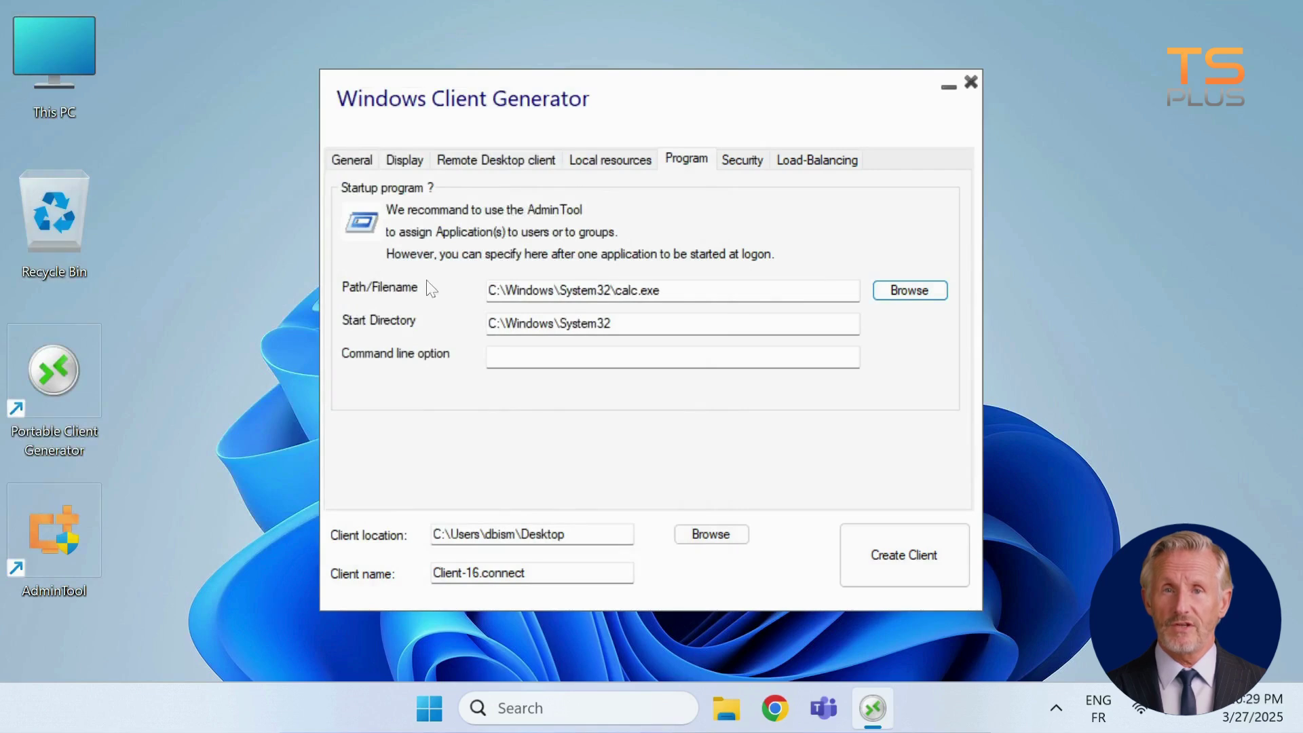
{"action": "left_click", "coordinate": [611, 323]}
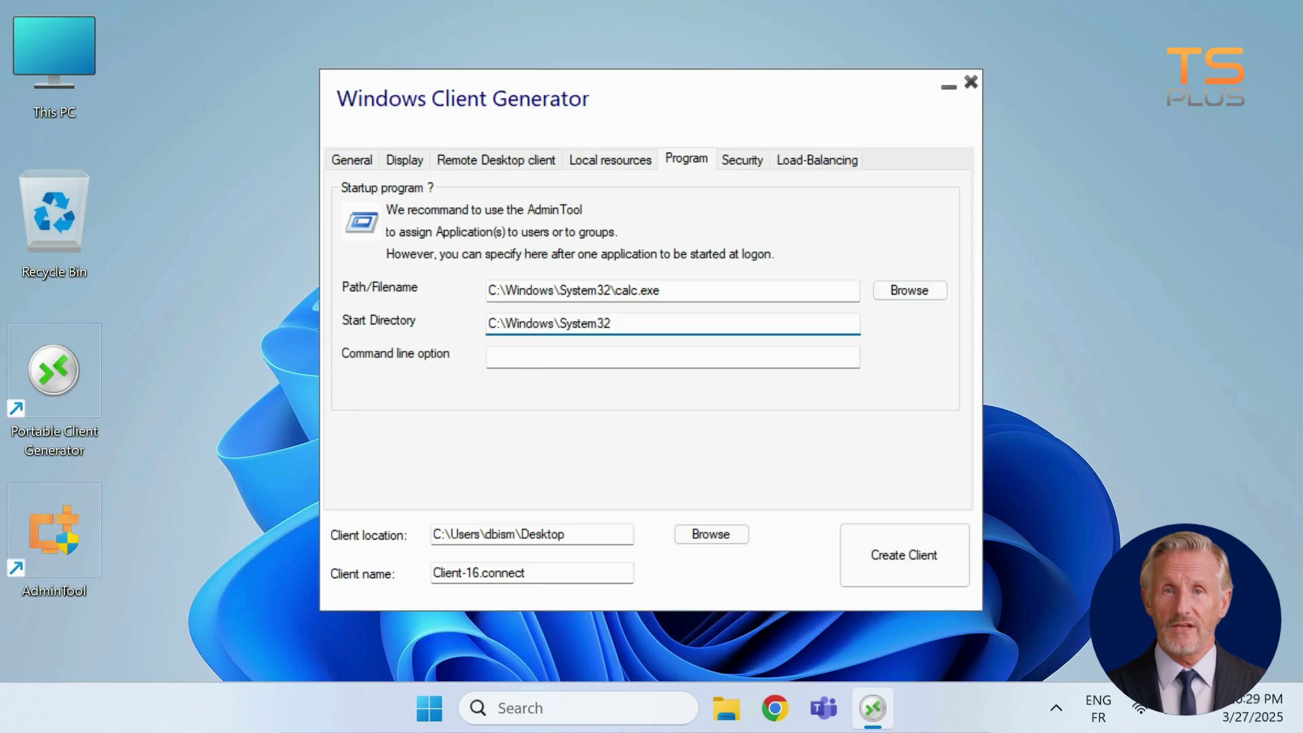
{"action": "left_click", "coordinate": [488, 356]}
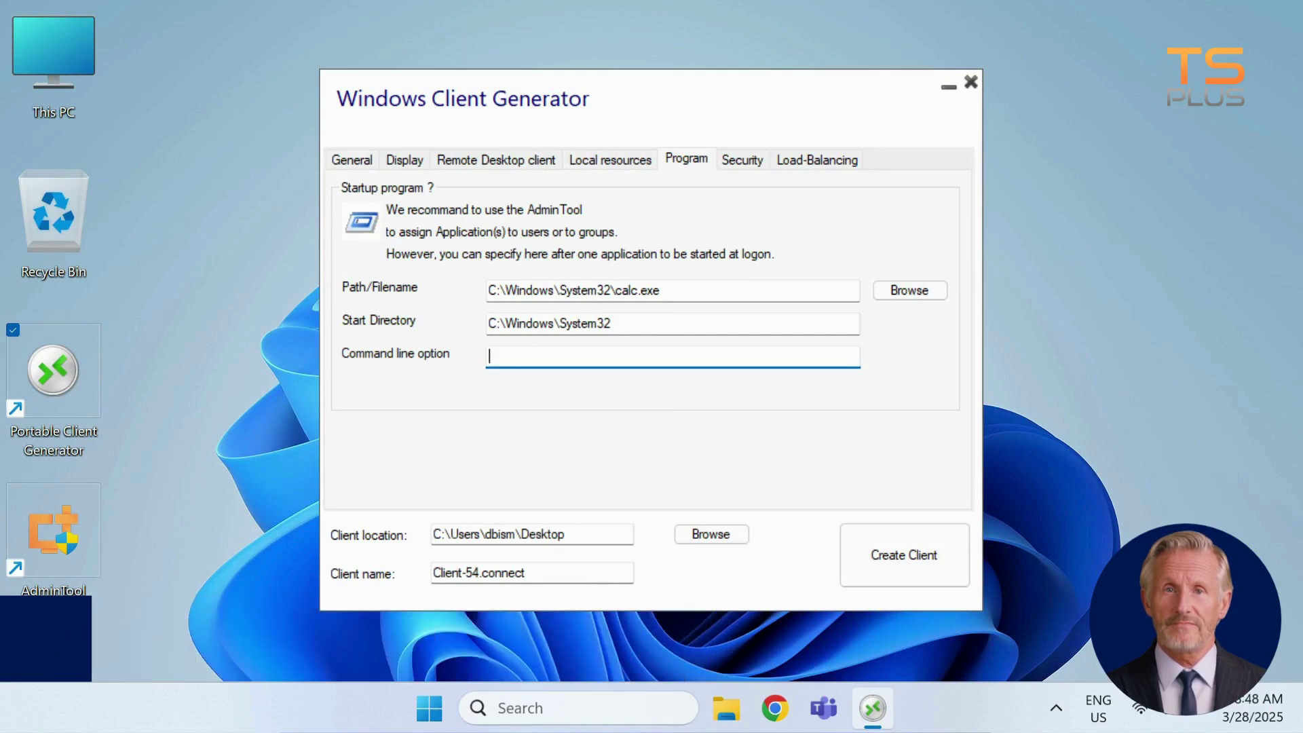
On the Security tab, leave the PC-name and serial-number locks off and set the time limit to 3 days
{"action": "left_click", "coordinate": [738, 163]}
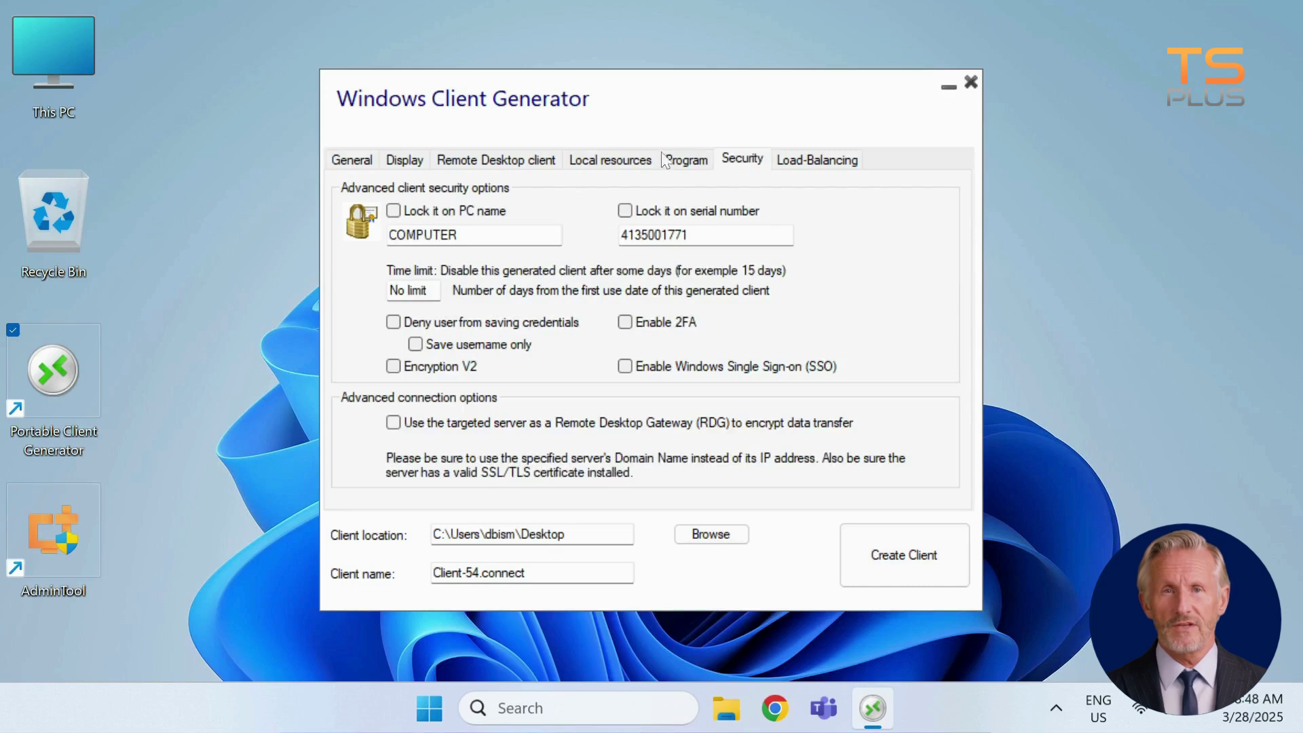
{"action": "left_click", "coordinate": [394, 211]}
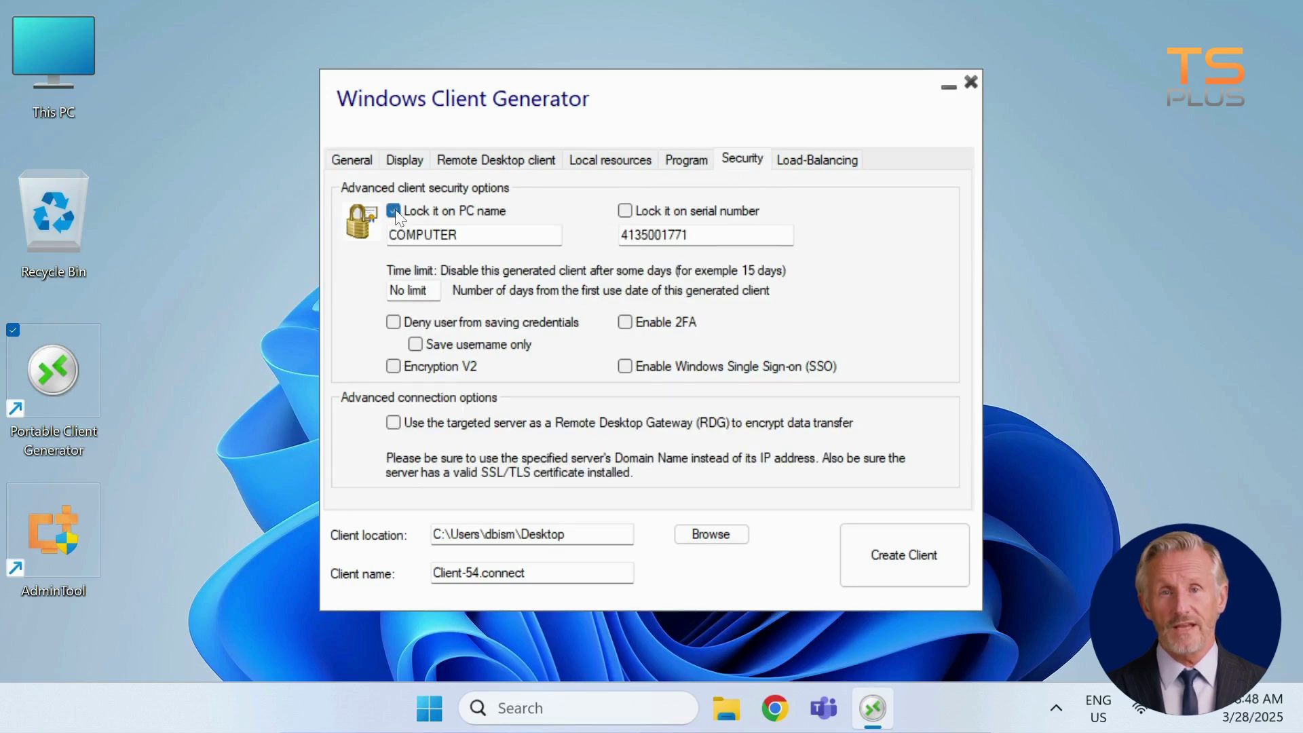
{"action": "left_click", "coordinate": [394, 211]}
{"action": "left_click", "coordinate": [625, 212]}
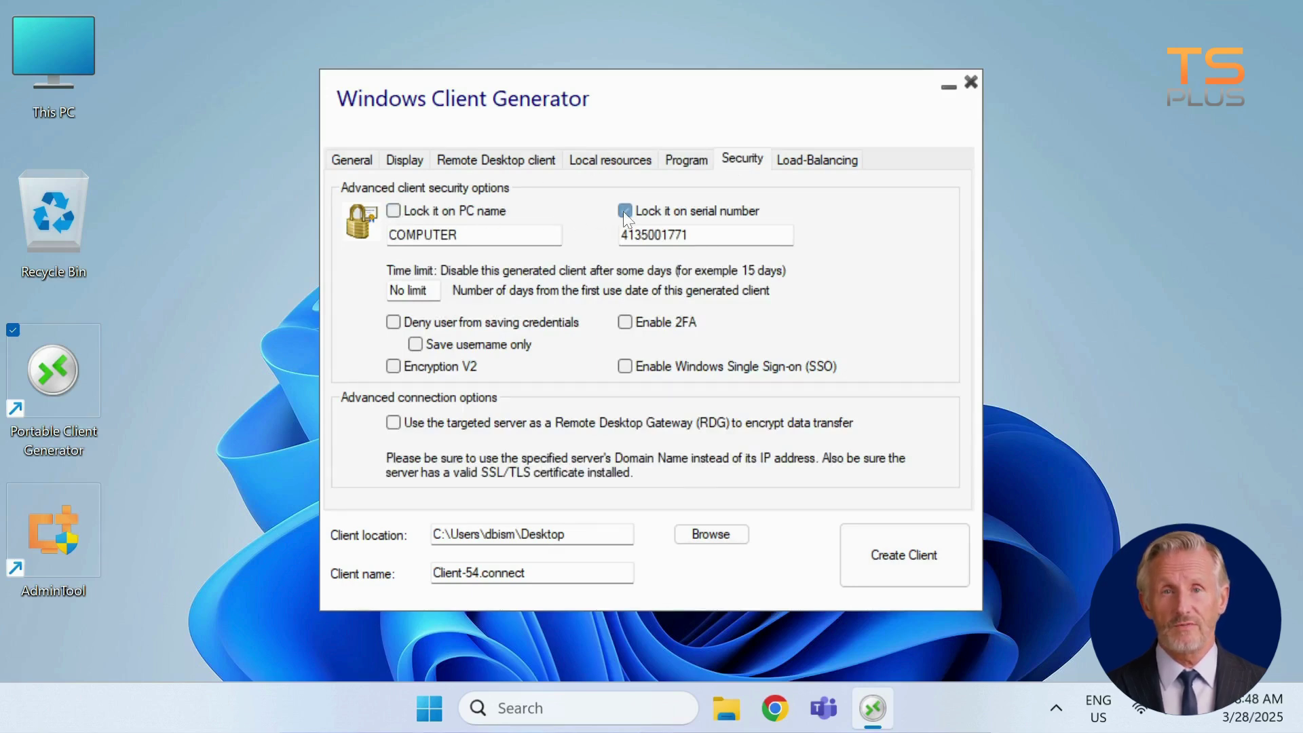
{"action": "left_click", "coordinate": [625, 211]}
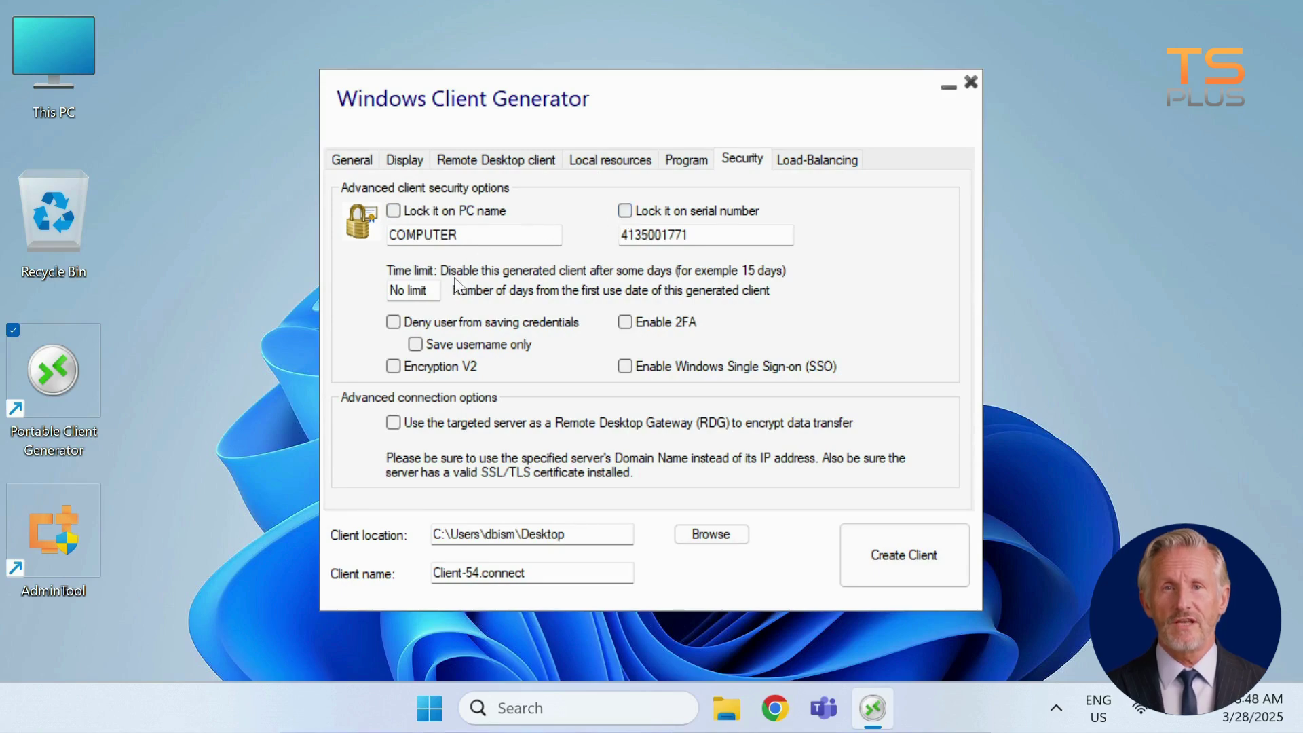
{"action": "left_click_drag", "start_coordinate": [428, 289], "coordinate": [386, 290]}
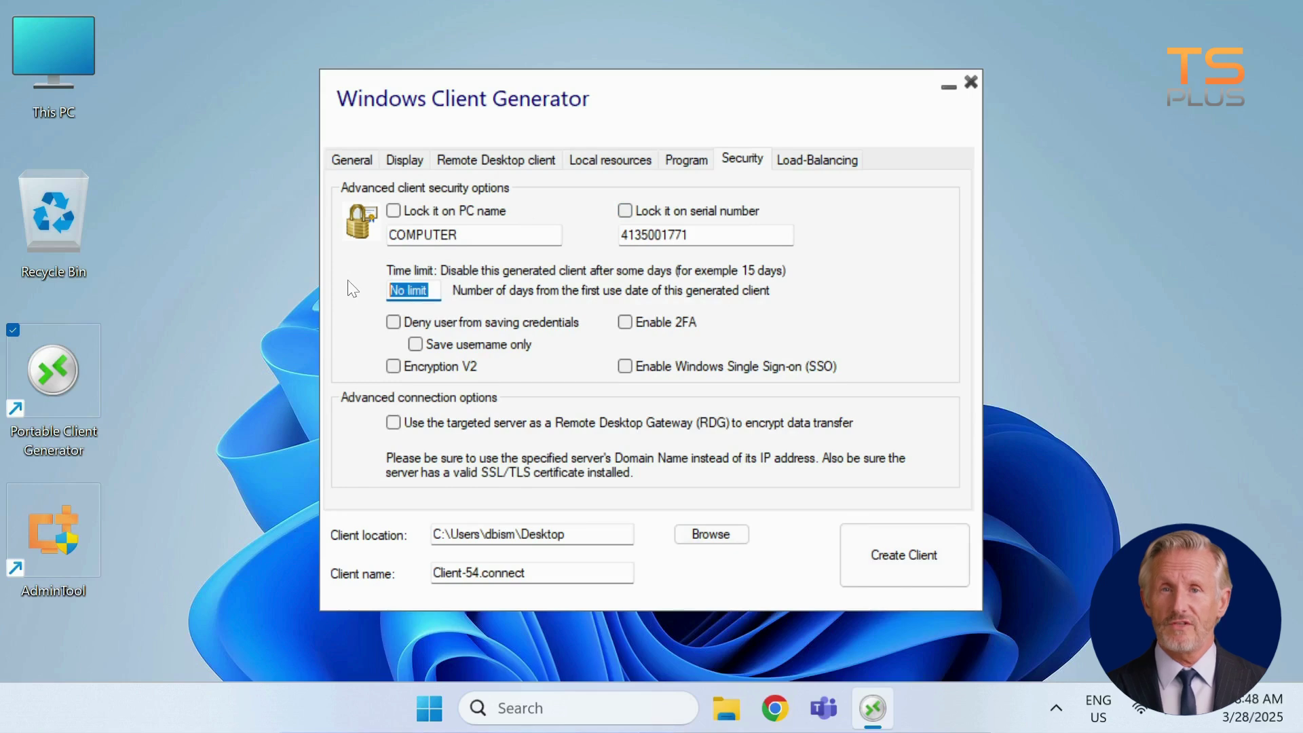
{"action": "type", "text": "3"}
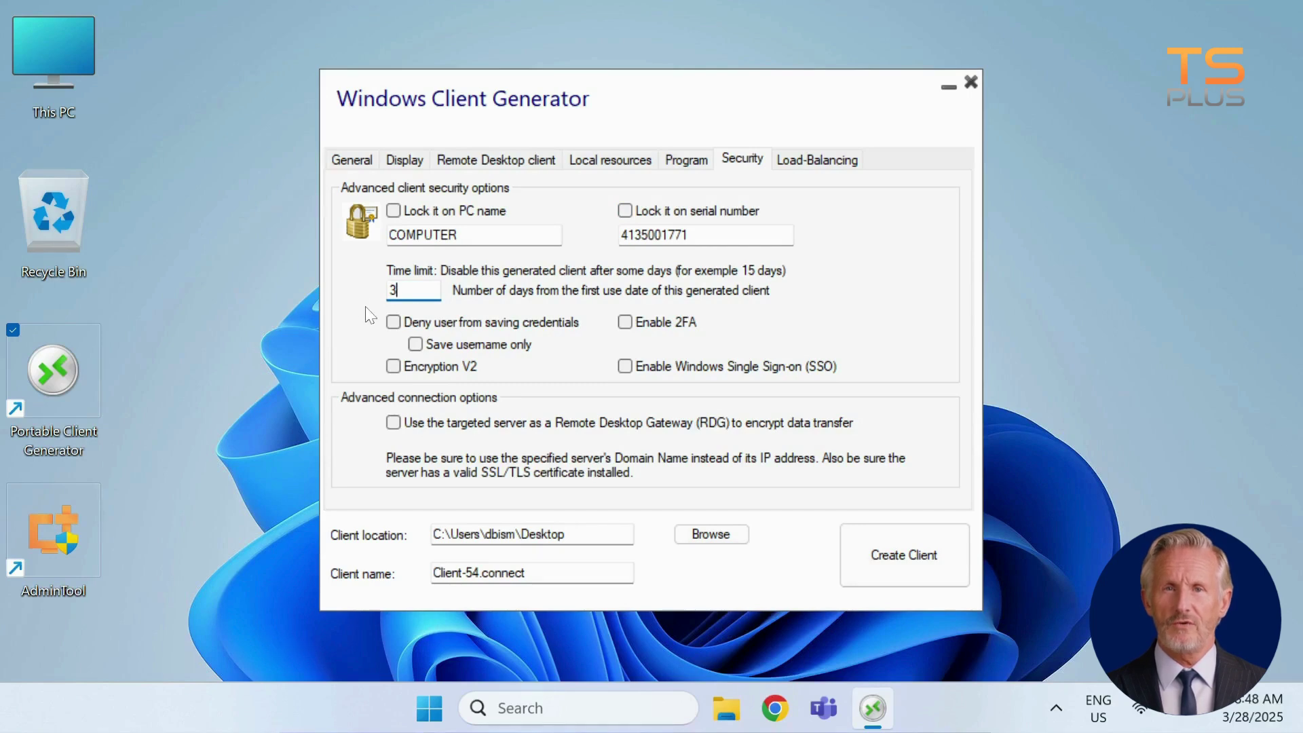
Leave credential saving, username-only saving, two-factor authentication and Remote Desktop Gateway all unchecked
{"action": "left_click", "coordinate": [394, 322]}
{"action": "left_click", "coordinate": [394, 322]}
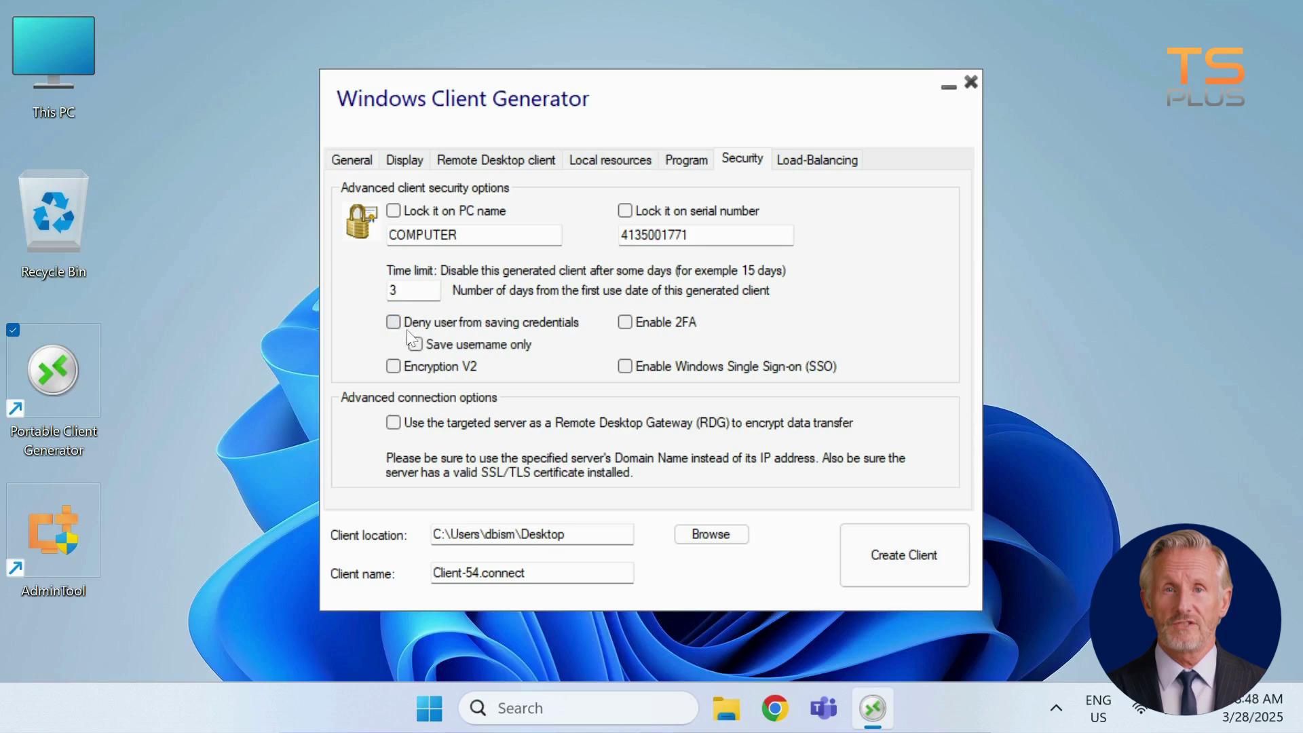
{"action": "left_click", "coordinate": [416, 344]}
{"action": "left_click", "coordinate": [416, 344]}
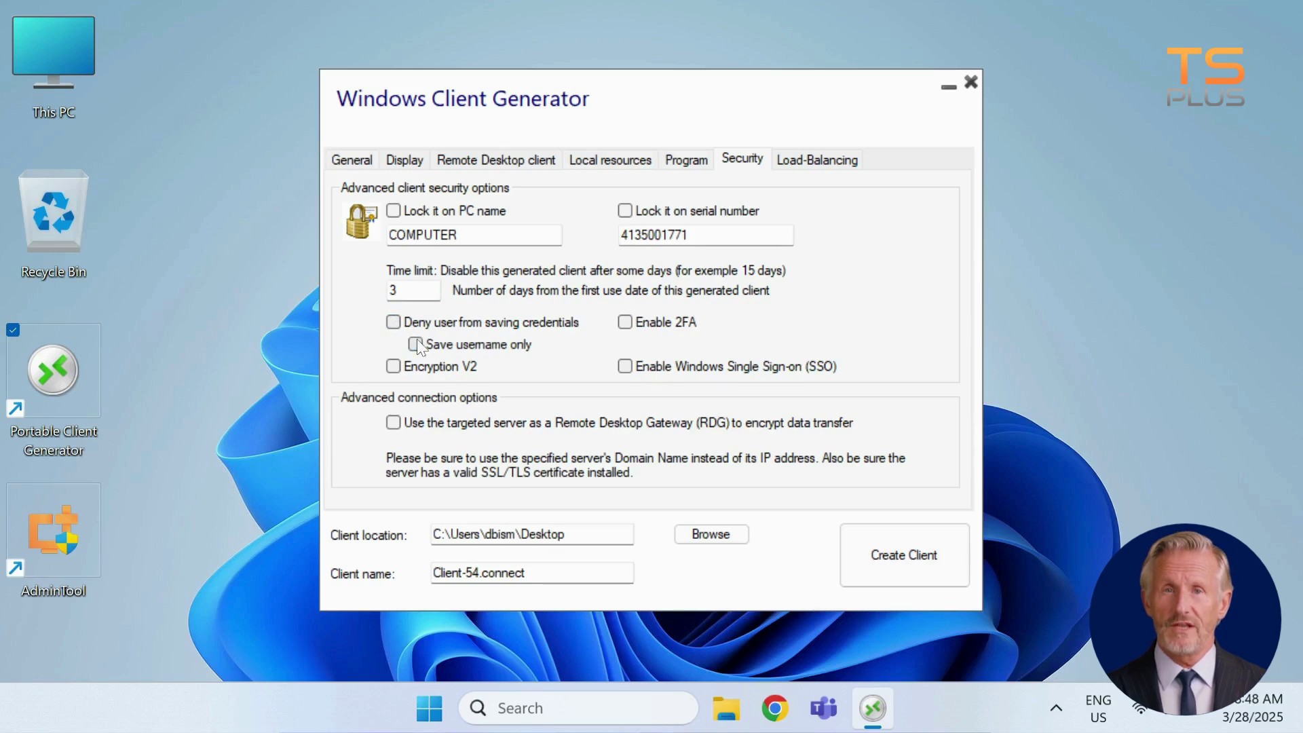
{"action": "left_click", "coordinate": [625, 323]}
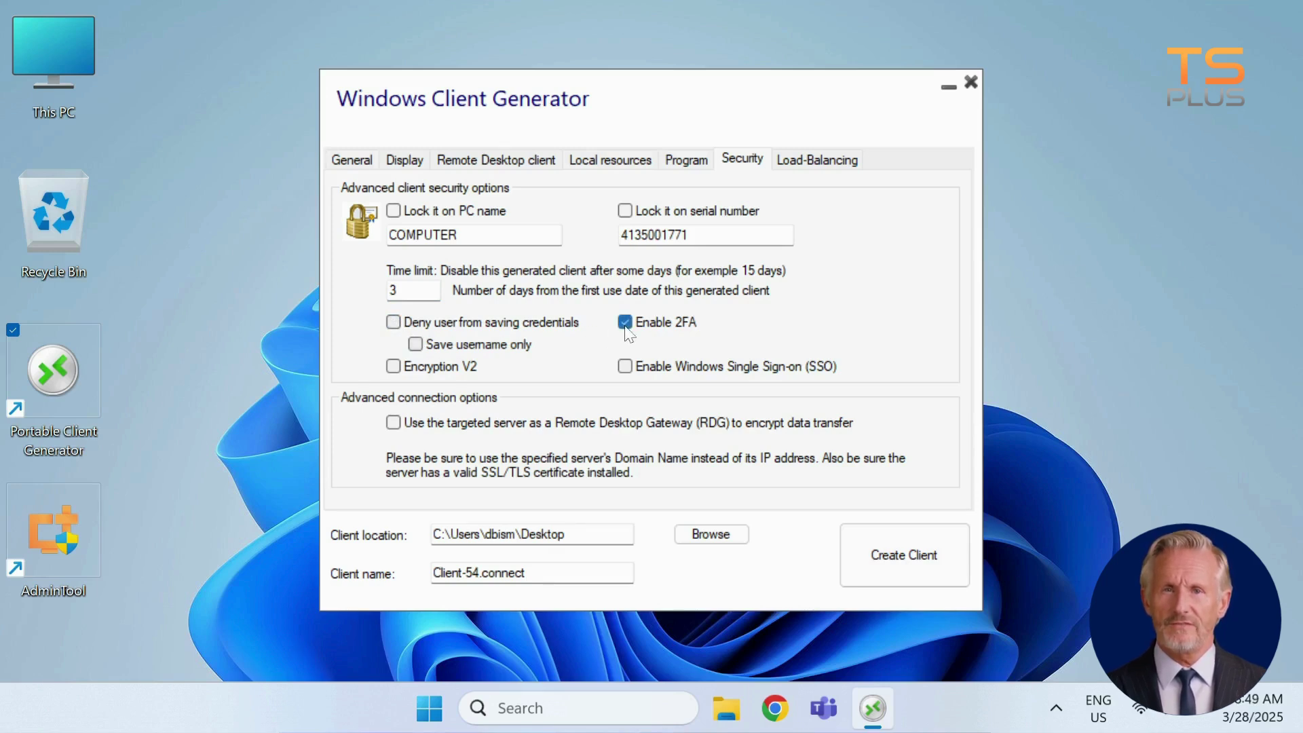
{"action": "left_click", "coordinate": [625, 323]}
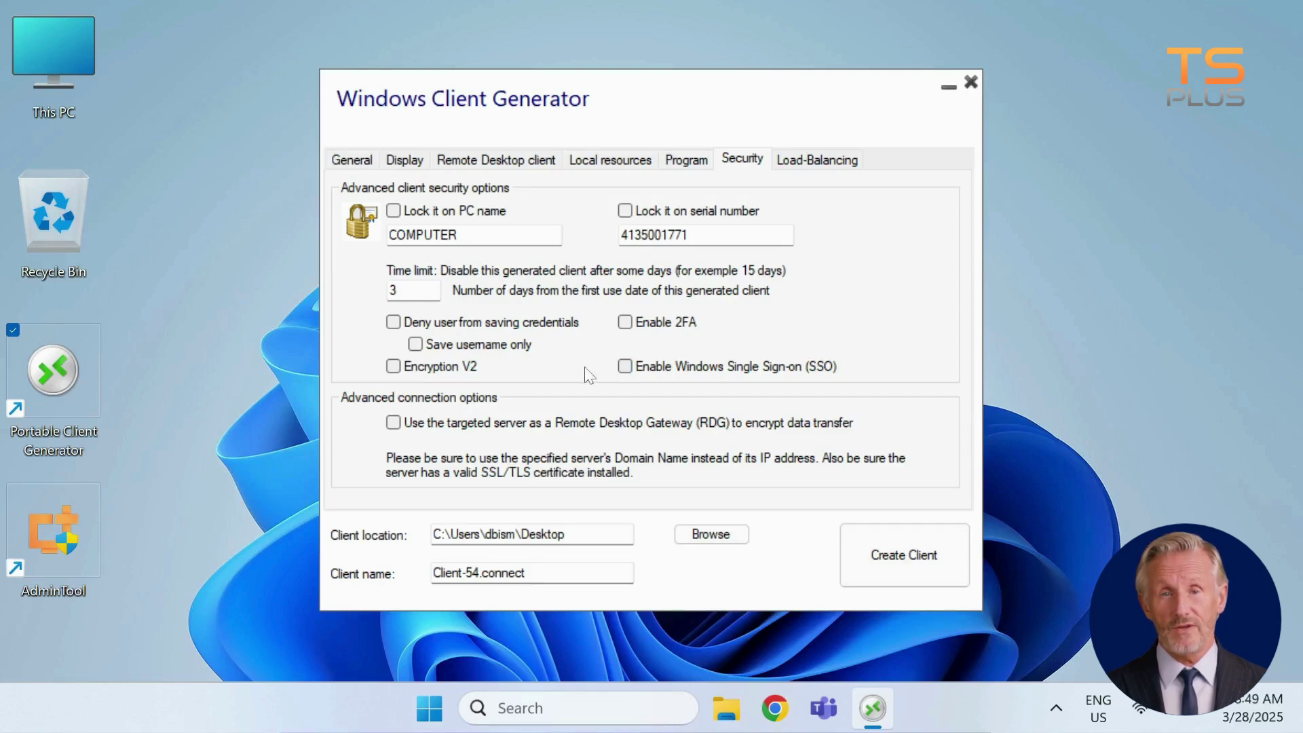
{"action": "left_click", "coordinate": [394, 423]}
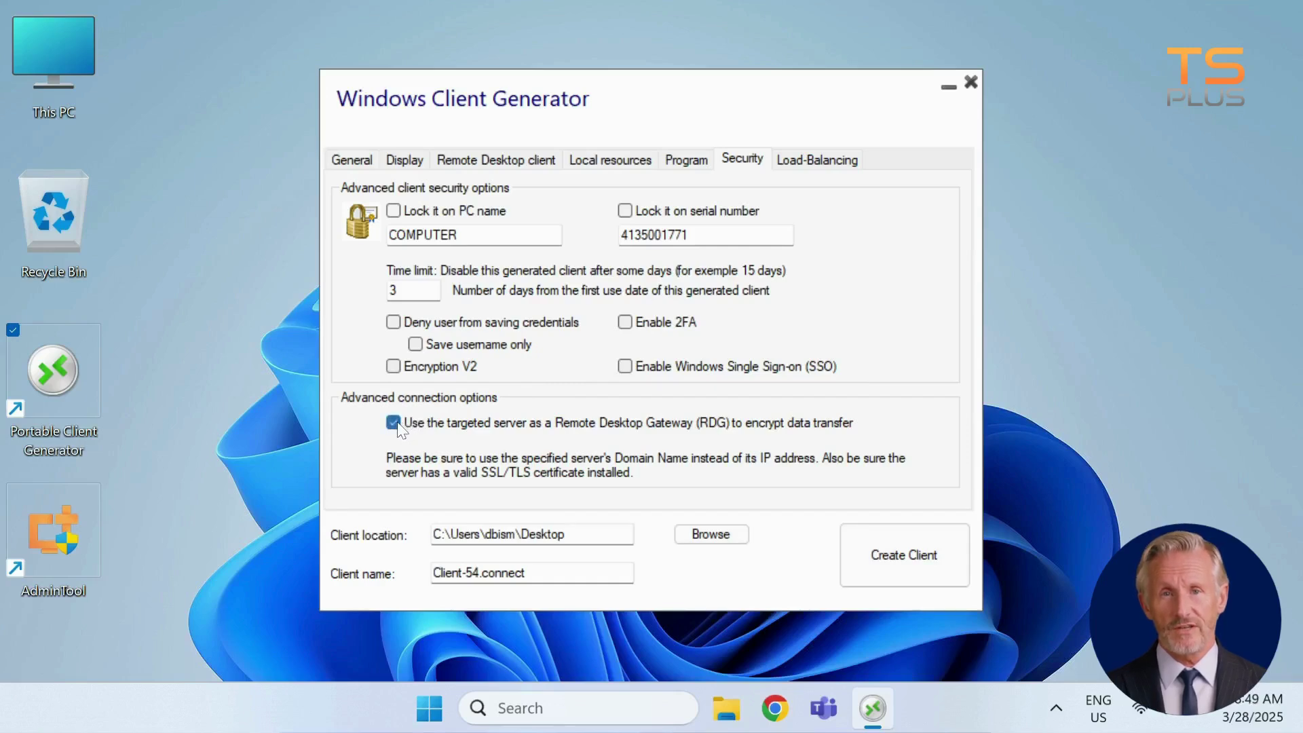
{"action": "left_click", "coordinate": [393, 423]}
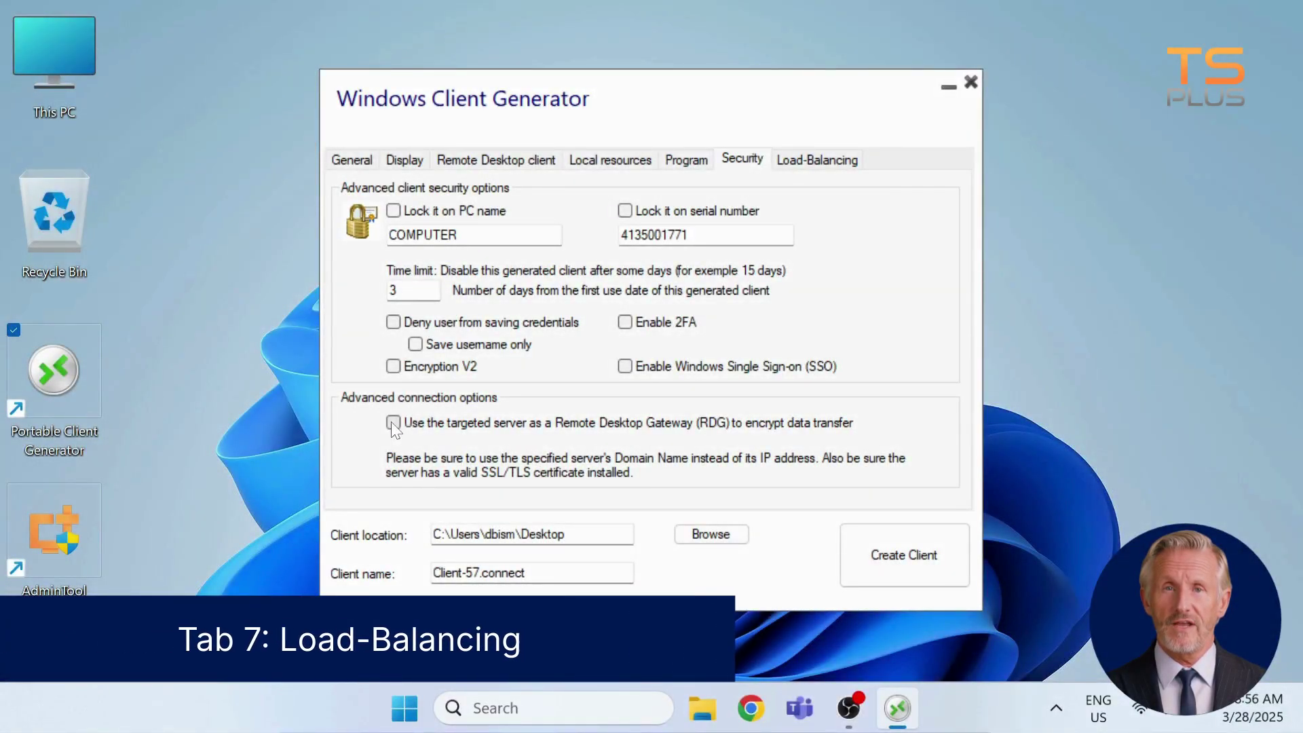
Keep load-balancing enabled and set the Gateway Web port number to 80
{"action": "left_click", "coordinate": [796, 163]}
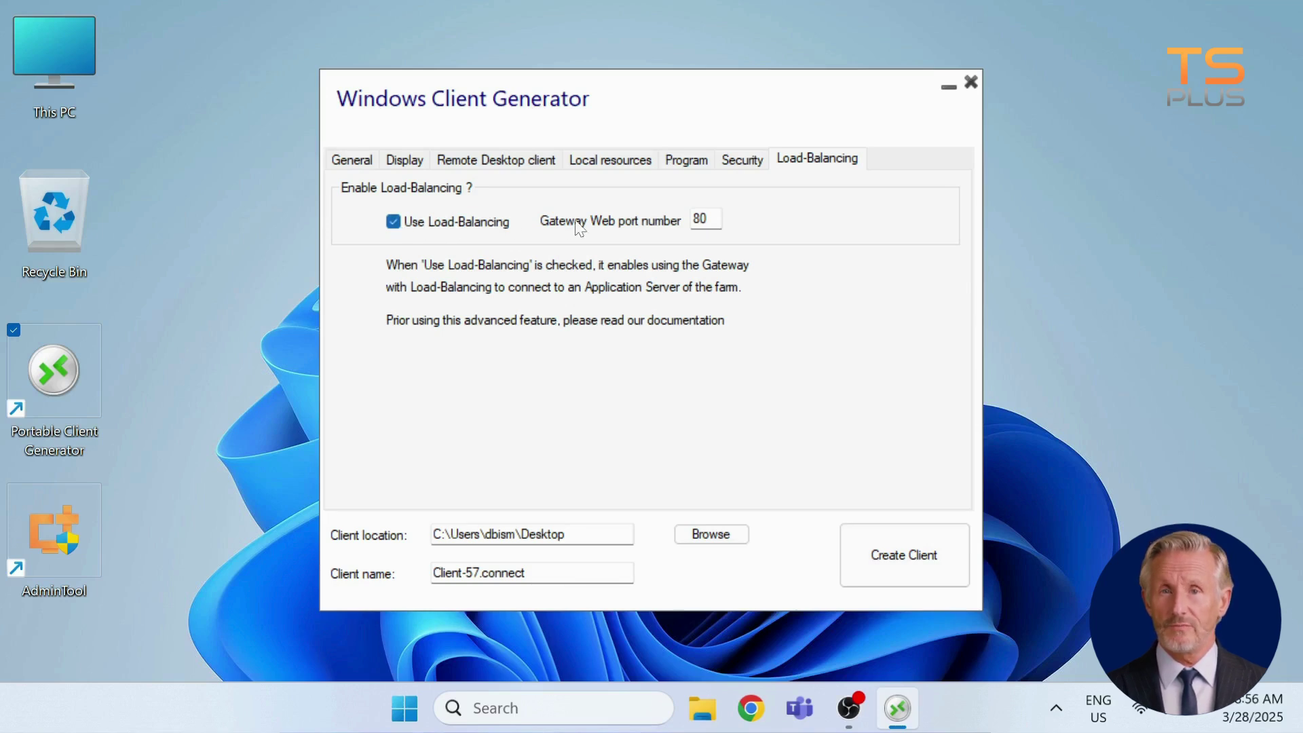
{"action": "double_click", "coordinate": [700, 219]}
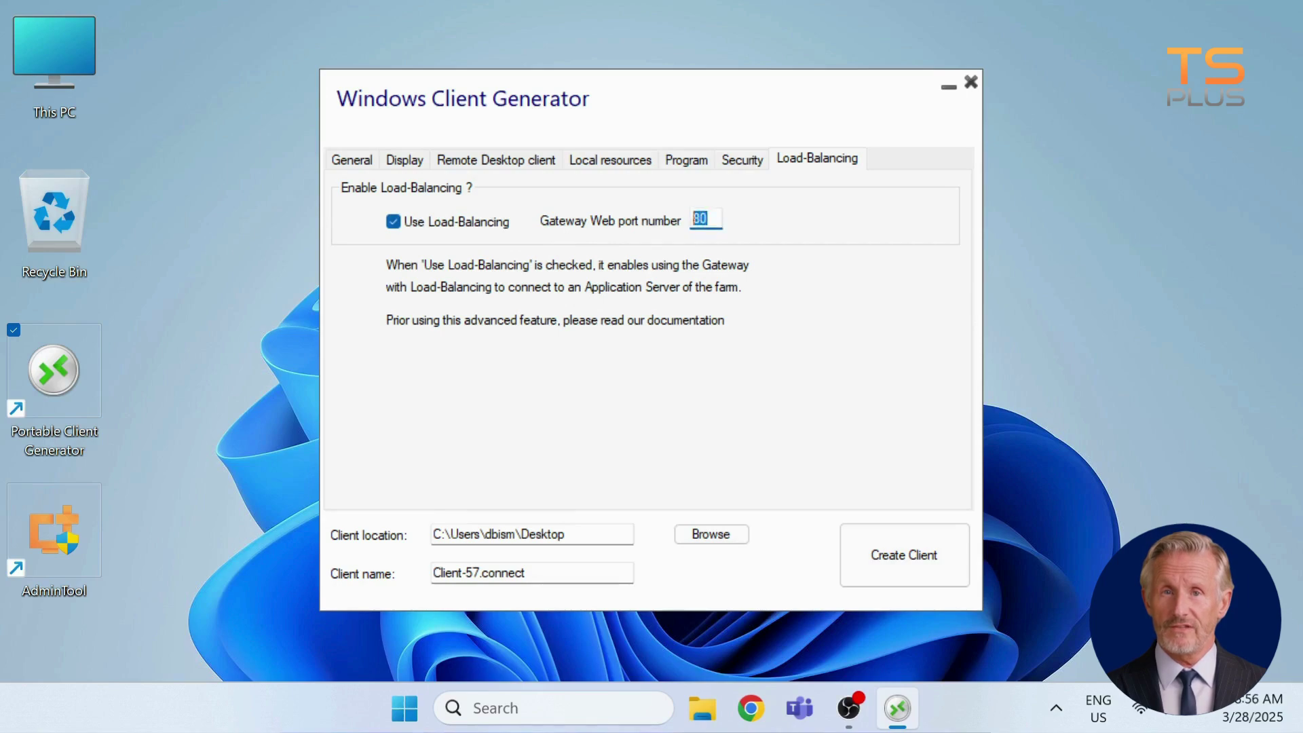
{"action": "type", "text": "80"}
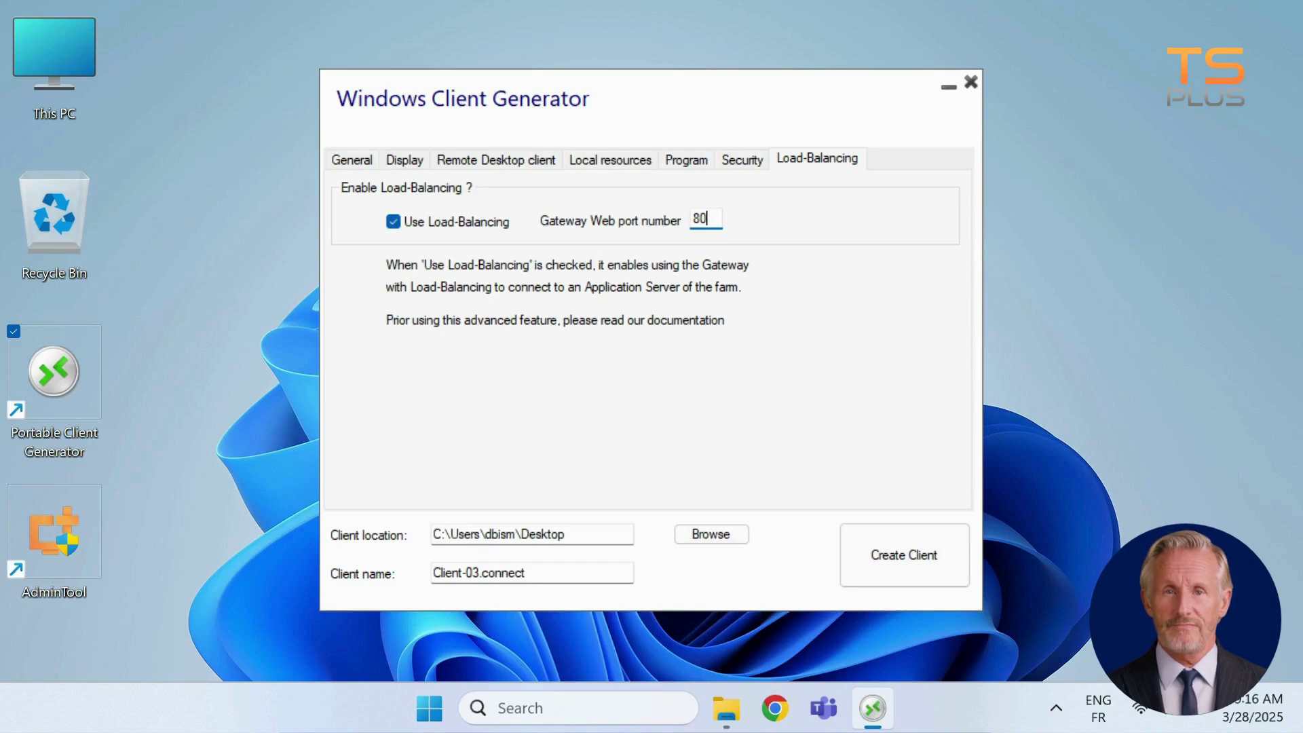
Rename the client from Client-03 to Client-John.connect, generate it on the desktop, and confirm
{"action": "left_click", "coordinate": [584, 535]}
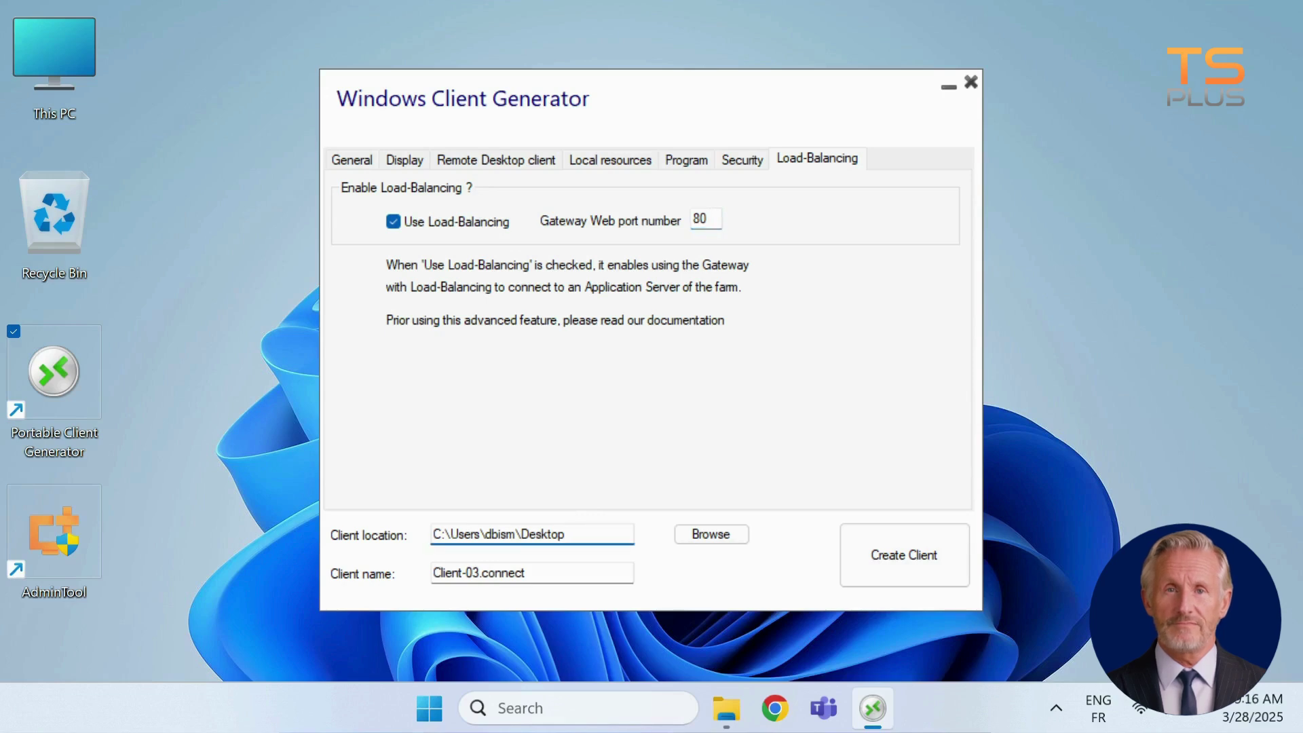
{"action": "left_click", "coordinate": [473, 573]}
{"action": "double_click", "coordinate": [472, 572]}
{"action": "type", "text": "John"}
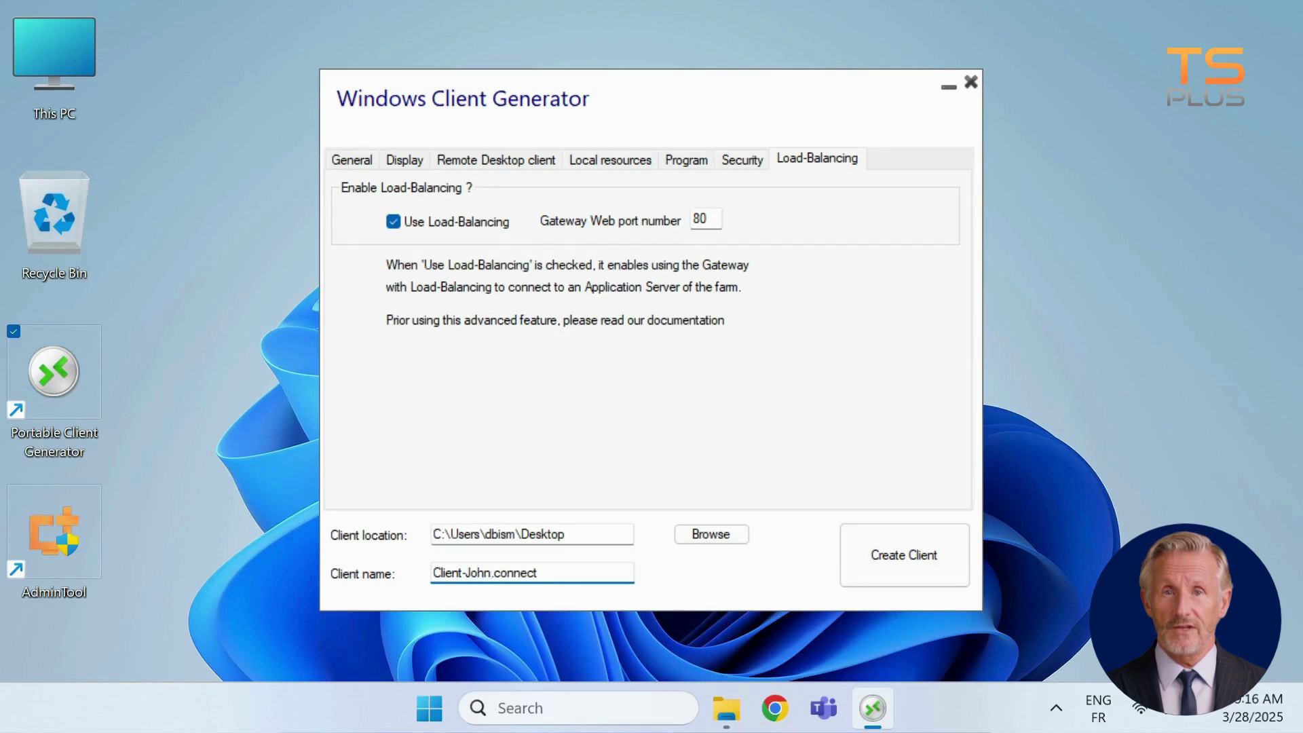
{"action": "left_click", "coordinate": [885, 551]}
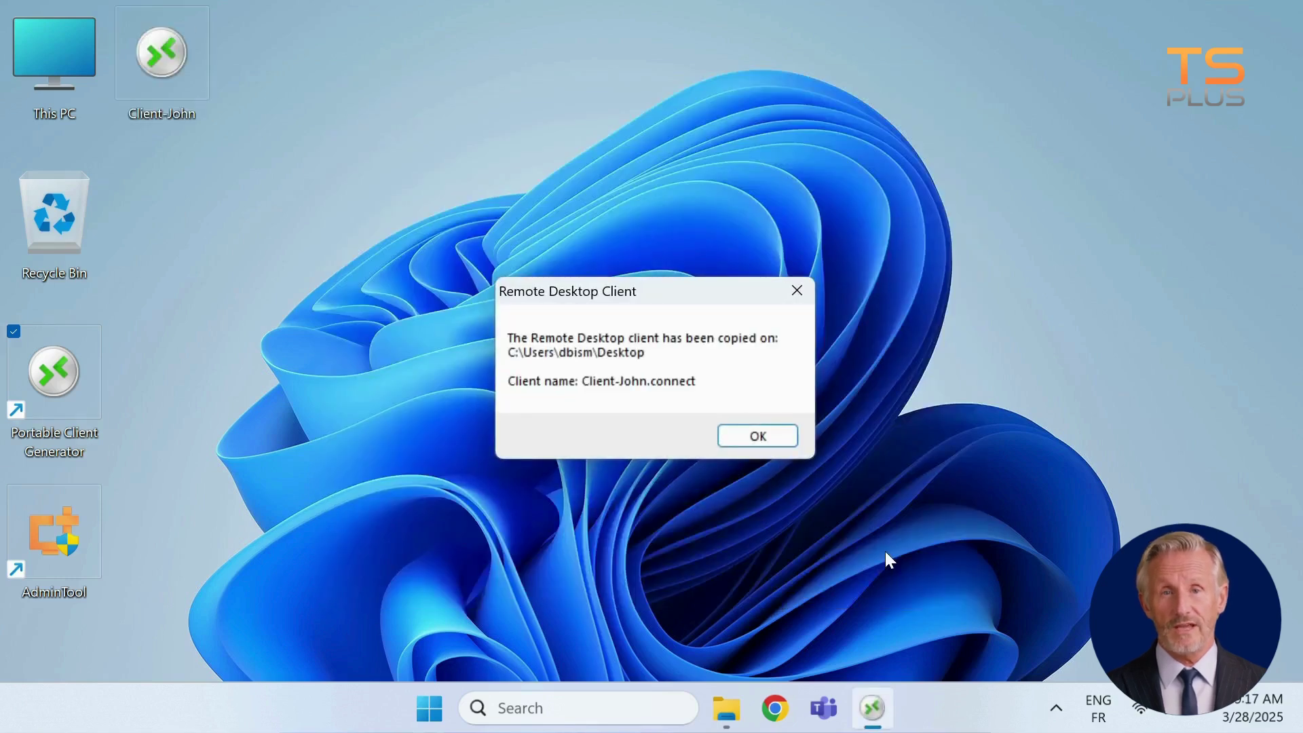
{"action": "left_click", "coordinate": [784, 444]}
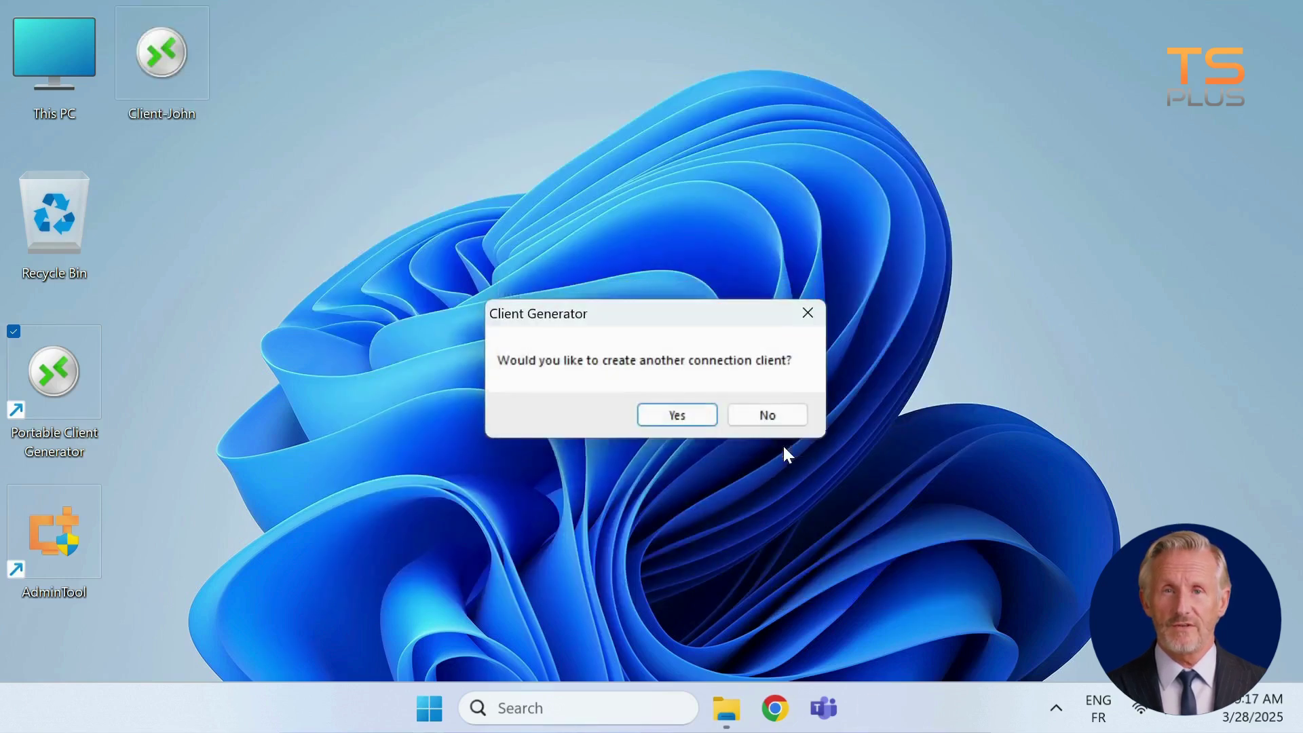
Decline making another client and launch Client-John from the desktop to reach its logon window
{"action": "left_click", "coordinate": [781, 415]}
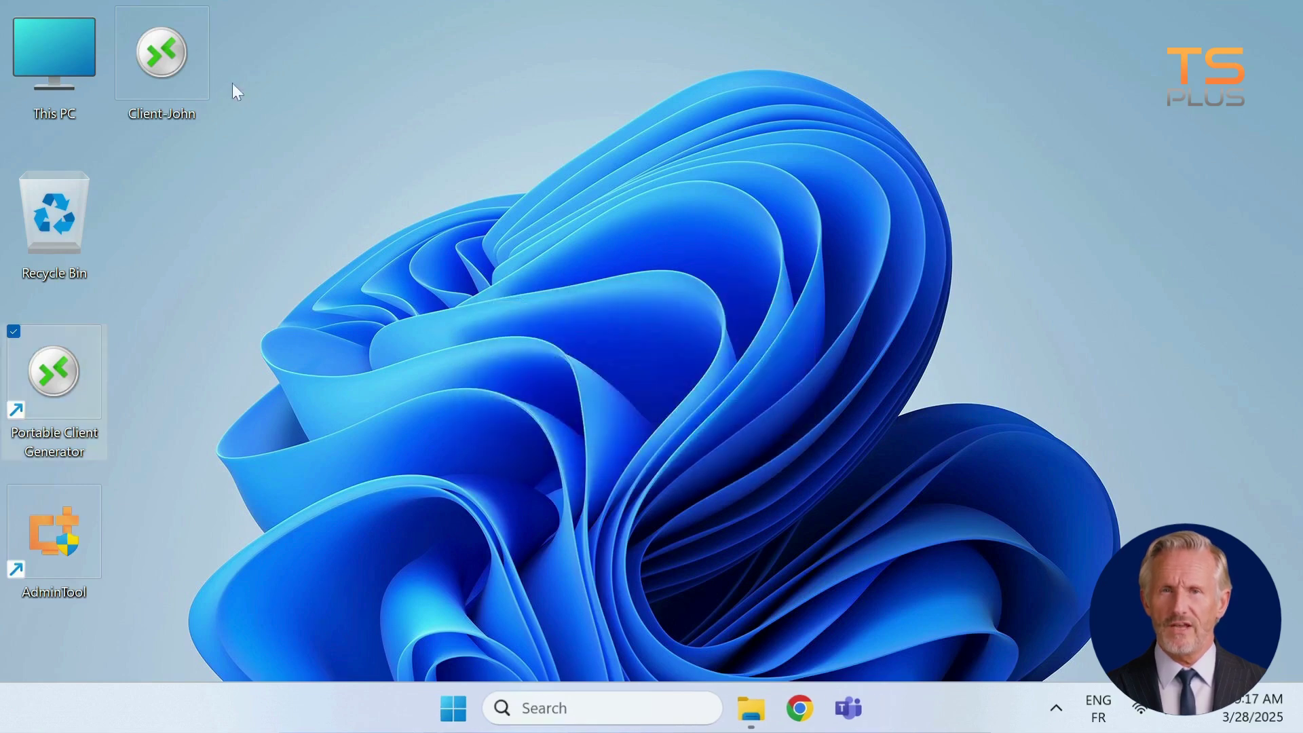
{"action": "double_click", "coordinate": [178, 63]}
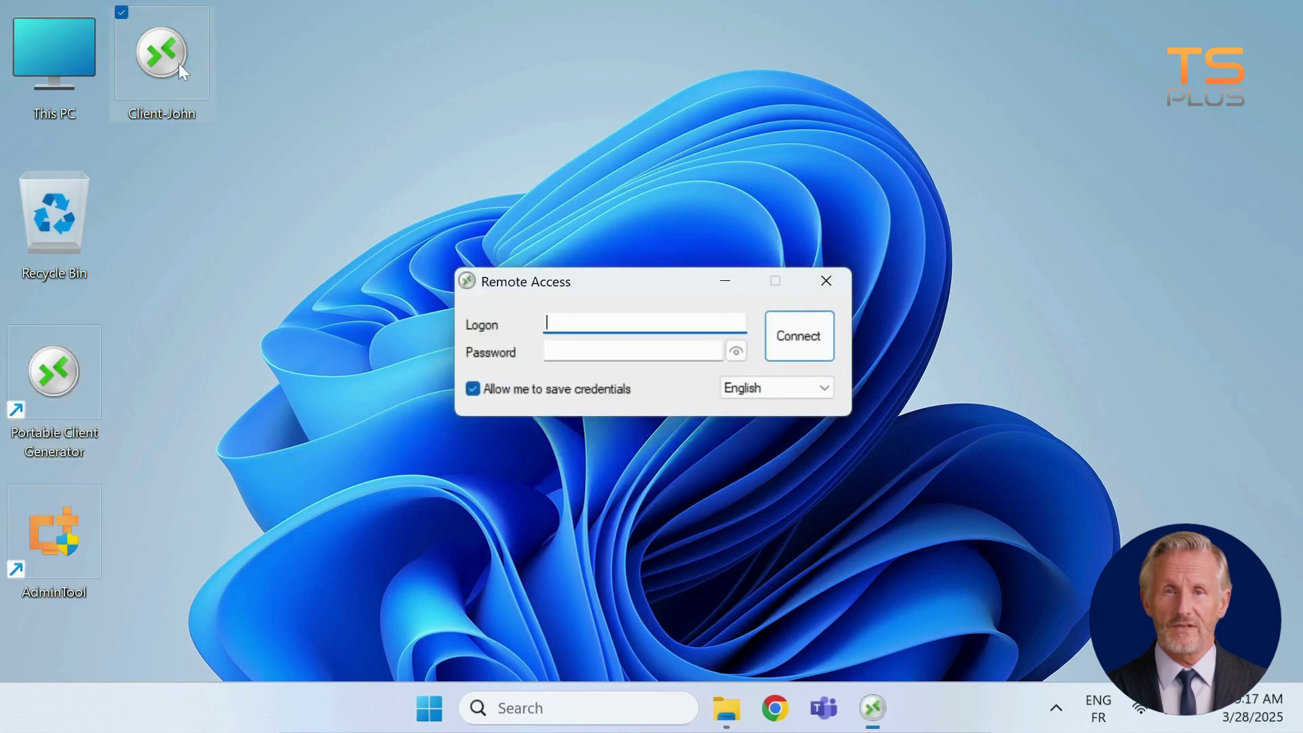